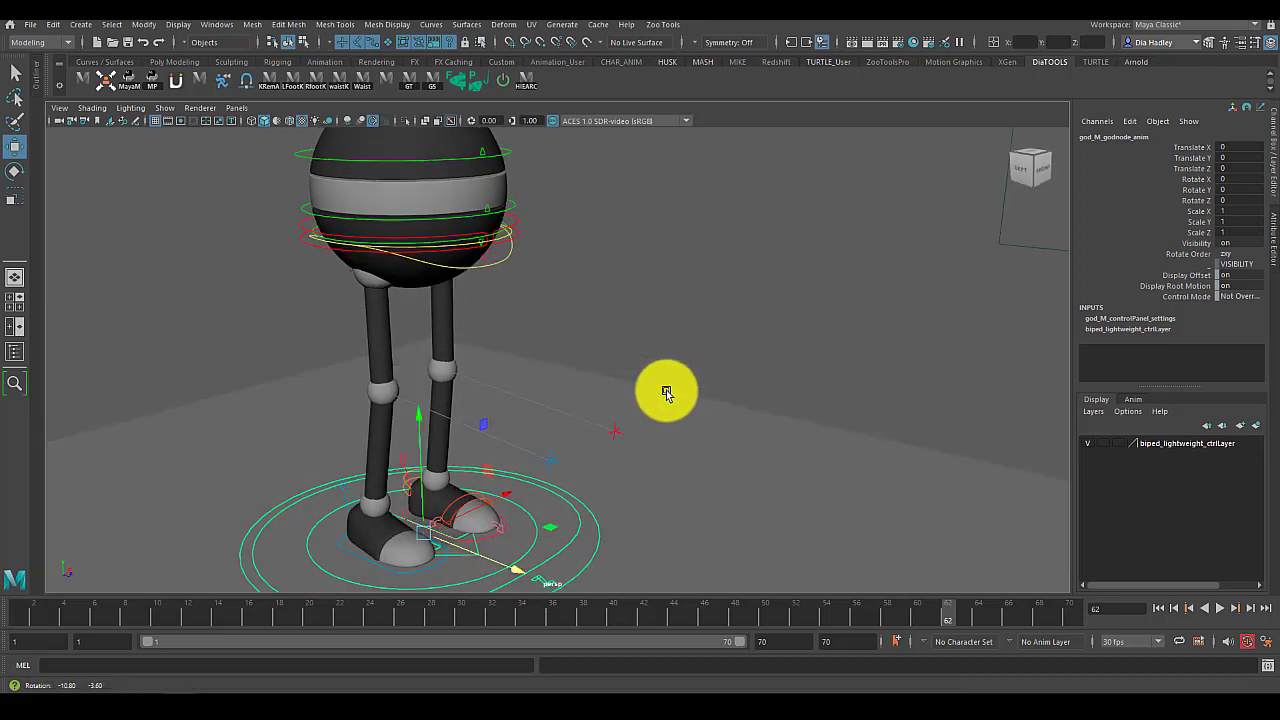
# Try moving the character's COG control and undo the move.
pyautogui.click(693, 365)
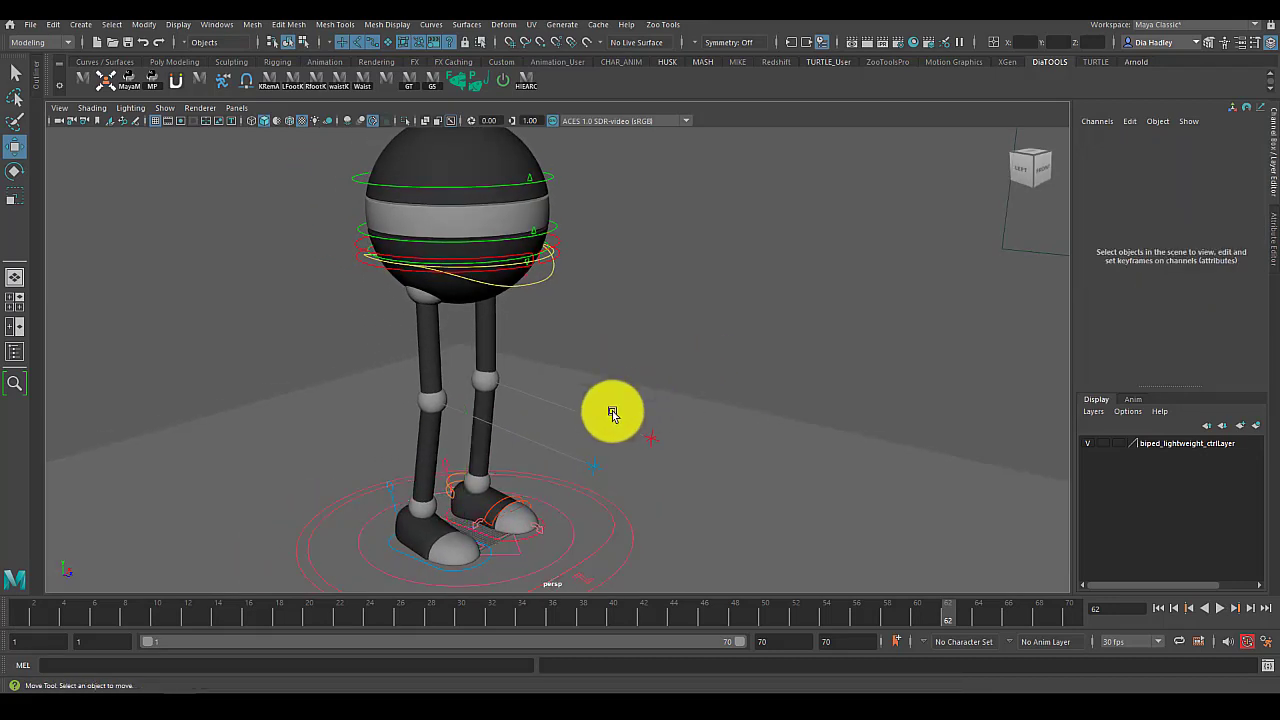
pyautogui.click(540, 274)
pyautogui.moveTo(461, 250); pyautogui.dragTo(490, 286)
pyautogui.hotkey('ctrl', 'z')
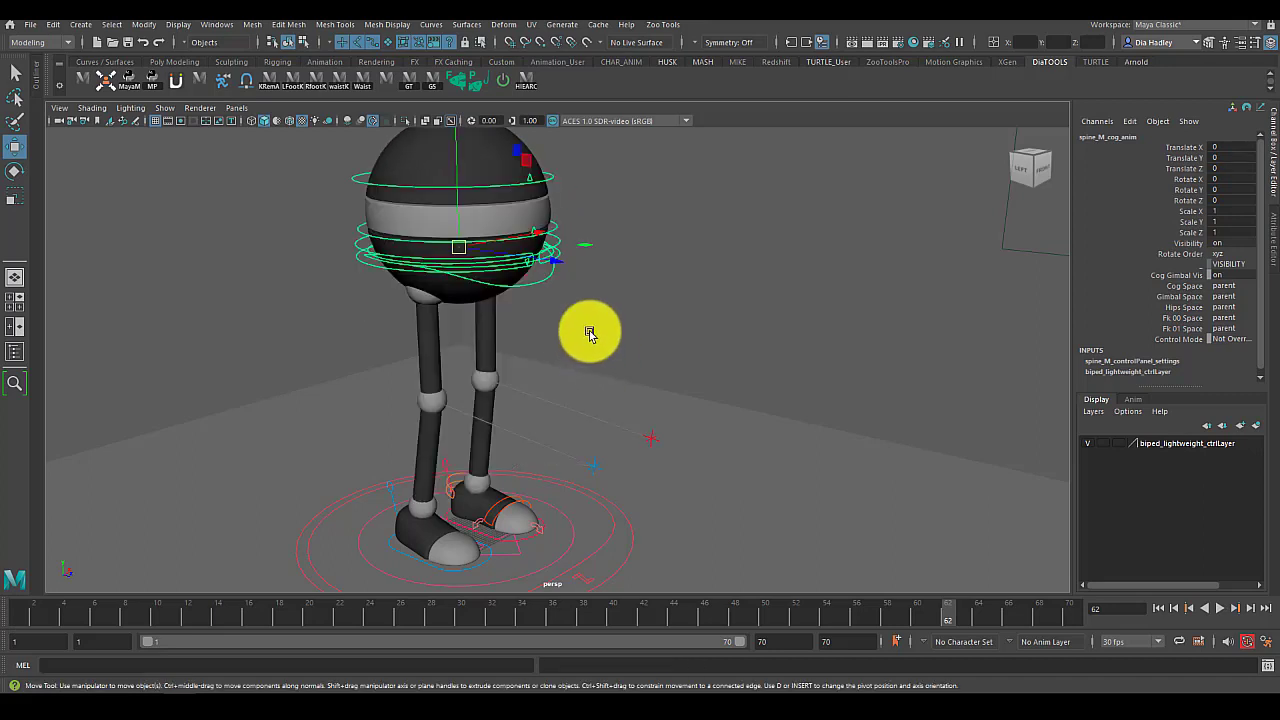
pyautogui.keyDown('alt'); pyautogui.moveTo(611, 297); pyautogui.dragTo(650, 377); pyautogui.keyUp('alt')
pyautogui.click(654, 374)
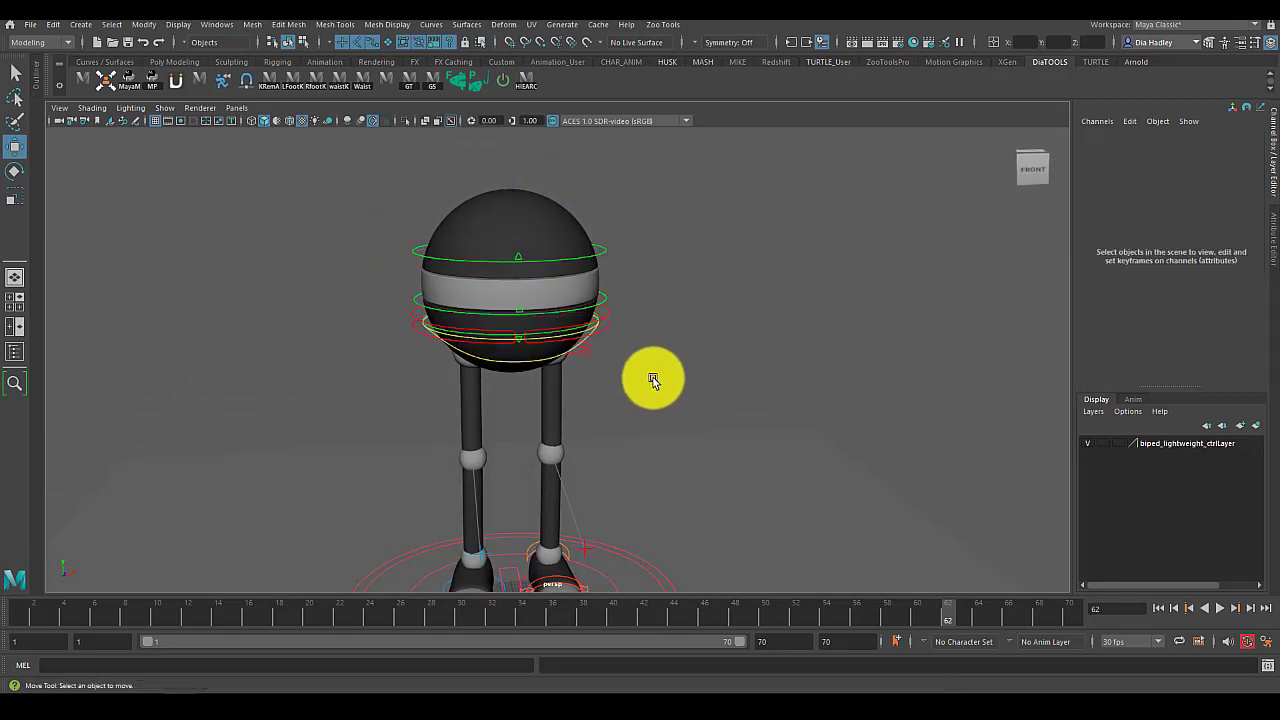
# Try moving the spine's gimbal control away from the body and undo the changes.
pyautogui.click(607, 327)
pyautogui.moveTo(557, 323); pyautogui.dragTo(765, 364)
pyautogui.hotkey('ctrl', 'z')
pyautogui.hotkey('ctrl', 'z')
pyautogui.hotkey('ctrl', 'z')
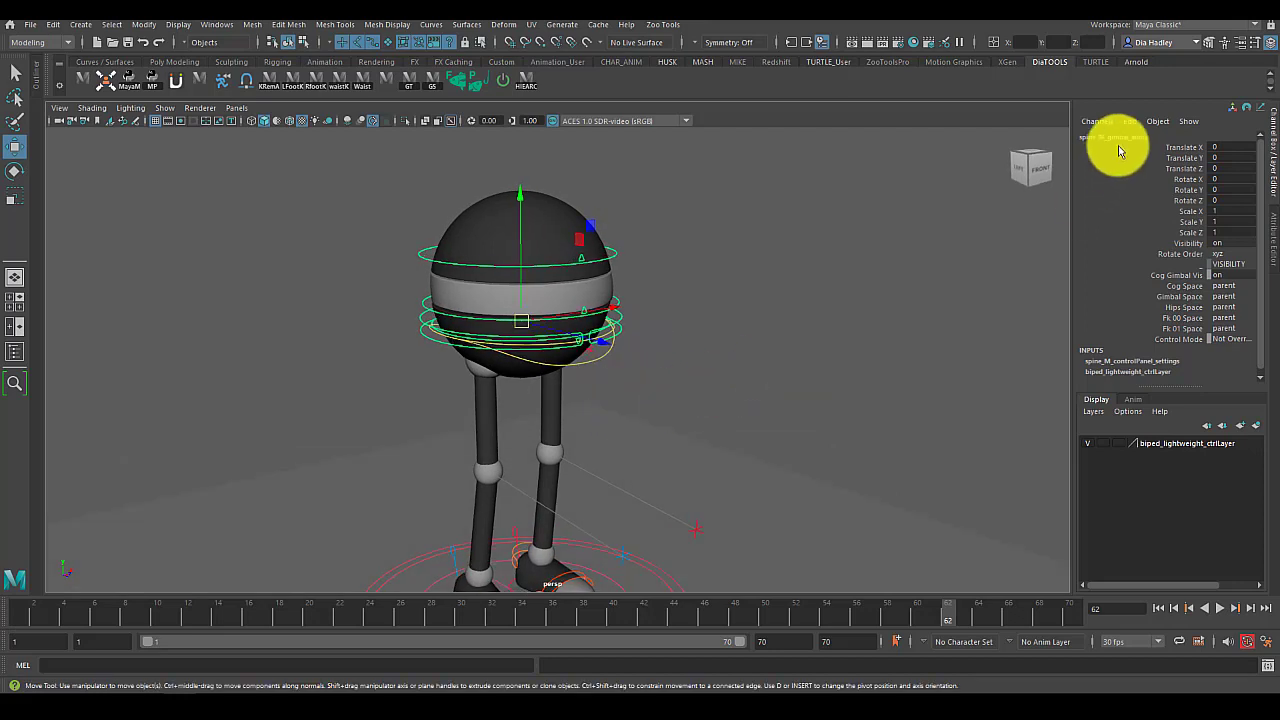
# Try rotating the spine's gimbal control and undo the rotation.
pyautogui.keyDown('alt'); pyautogui.moveTo(632, 347); pyautogui.dragTo(706, 346); pyautogui.keyUp('alt')
pyautogui.press('e')
pyautogui.moveTo(599, 246); pyautogui.dragTo(575, 226)
pyautogui.hotkey('ctrl', 'z')
# Try moving the spine control around the waist and undo the move.
pyautogui.click(666, 346)
pyautogui.click(663, 337)
pyautogui.press('w')
pyautogui.moveTo(594, 326); pyautogui.dragTo(547, 311)
pyautogui.hotkey('ctrl', 'z')
# Try tilting the body with the gimbal control and undo the tilt.
pyautogui.press('e')
pyautogui.click(706, 320)
pyautogui.click(634, 248)
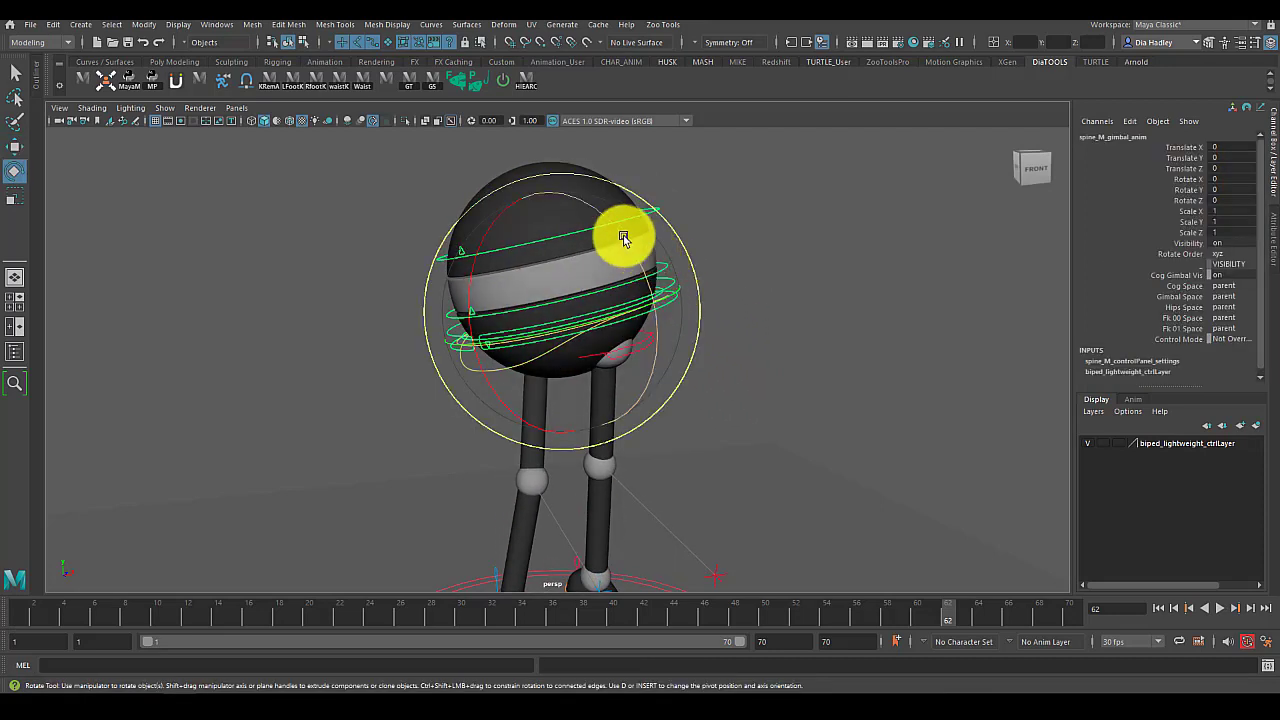
pyautogui.moveTo(619, 239); pyautogui.dragTo(609, 271)
pyautogui.hotkey('ctrl', 'z')
# Try rotating the body with the COG control and undo the rotation.
pyautogui.click(732, 349)
pyautogui.click(643, 314)
pyautogui.moveTo(643, 314); pyautogui.dragTo(638, 345)
pyautogui.hotkey('ctrl', 'z')
pyautogui.hotkey('ctrl', 'z')
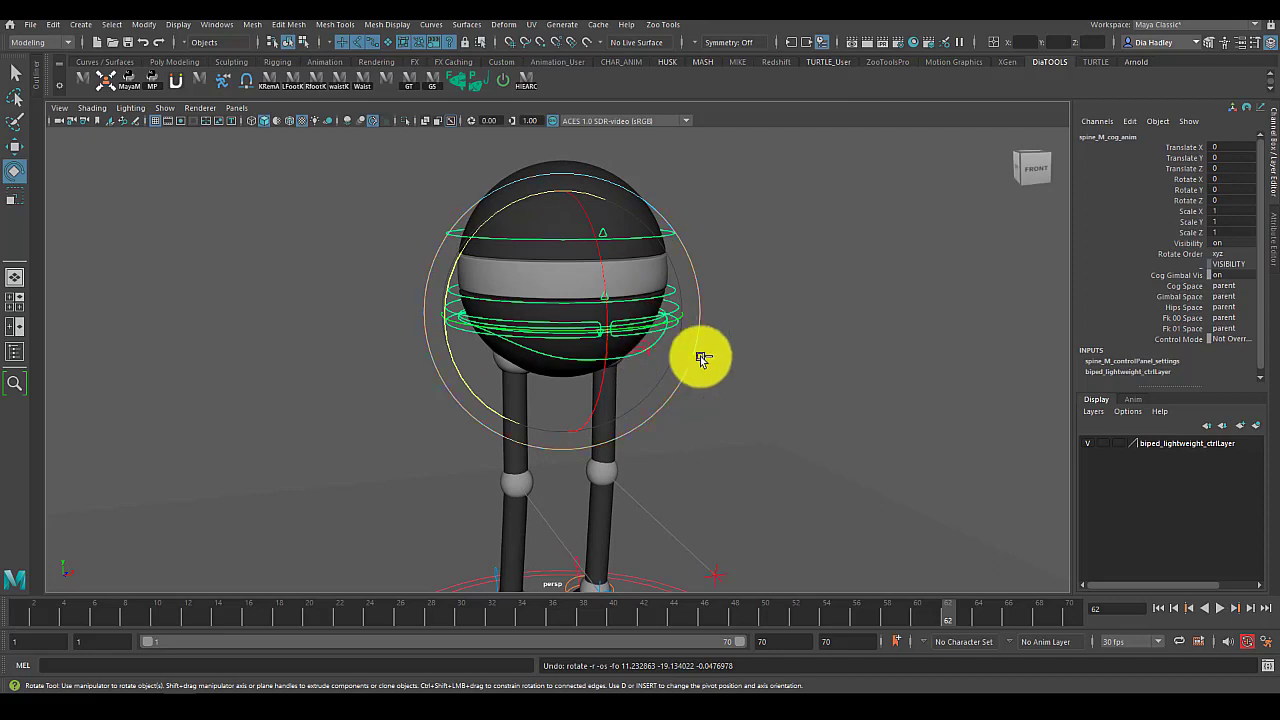
pyautogui.moveTo(737, 380)
pyautogui.keyDown('alt'); pyautogui.mouseDown()
pyautogui.moveTo(706, 405)
pyautogui.moveTo(752, 374)
pyautogui.moveTo(700, 363)
pyautogui.moveTo(686, 374)
pyautogui.moveTo(728, 365)
pyautogui.moveTo(740, 397)
pyautogui.mouseUp(); pyautogui.keyUp('alt')
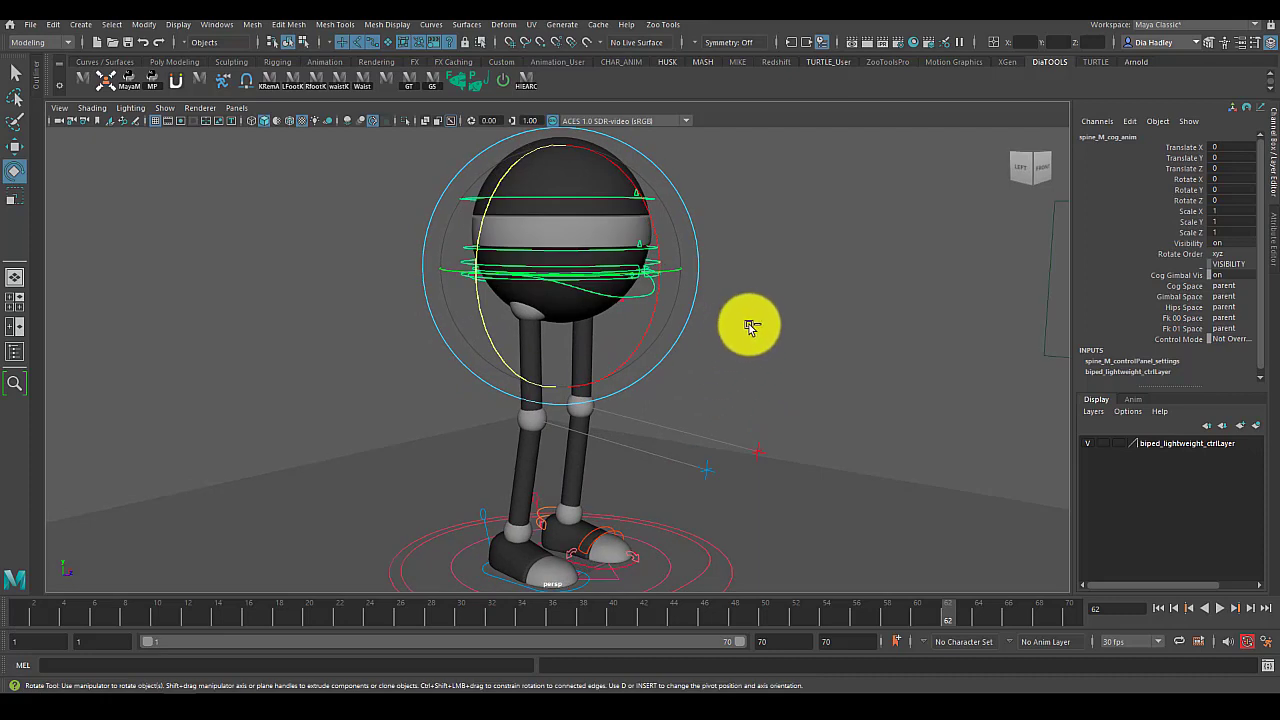
# Select the gimbal control, try rotating the body with it, and undo the rotation.
pyautogui.click(654, 263)
pyautogui.click(663, 251)
pyautogui.moveTo(663, 251); pyautogui.dragTo(566, 200)
pyautogui.hotkey('ctrl', 'z')
# Select the COG control, try moving the body down with it, and undo the move.
pyautogui.press('w')
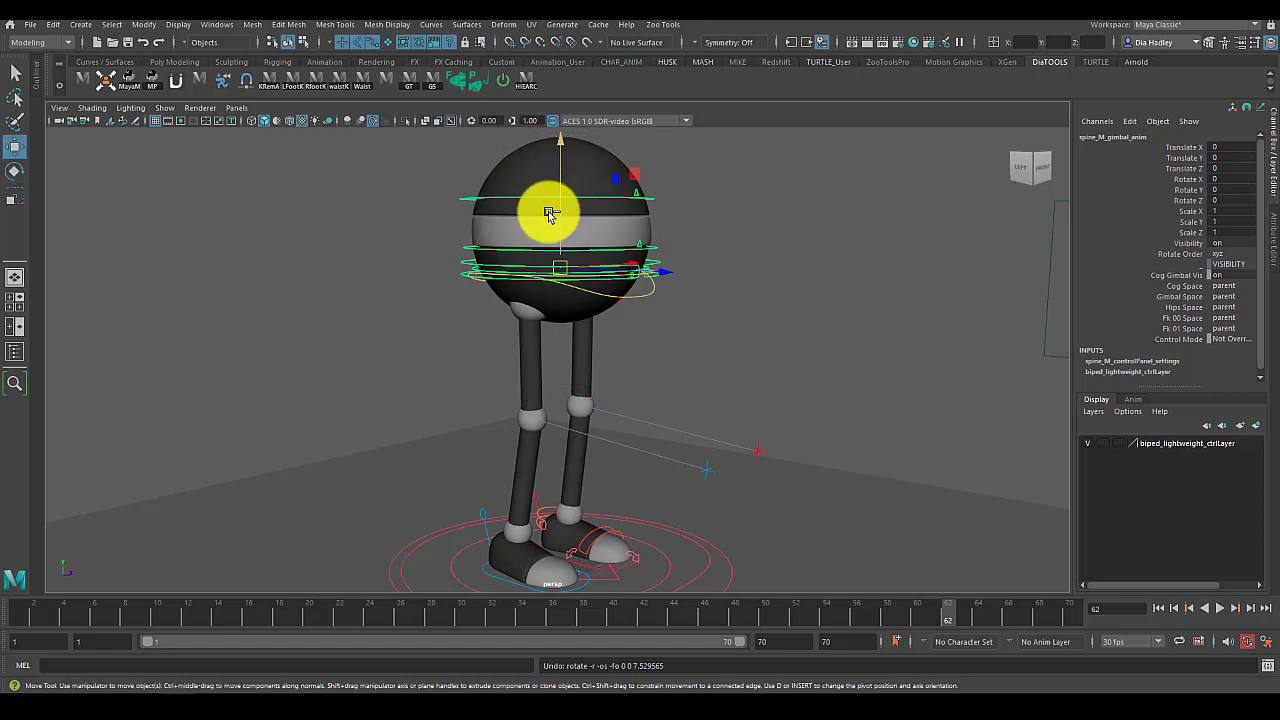
pyautogui.click(650, 312)
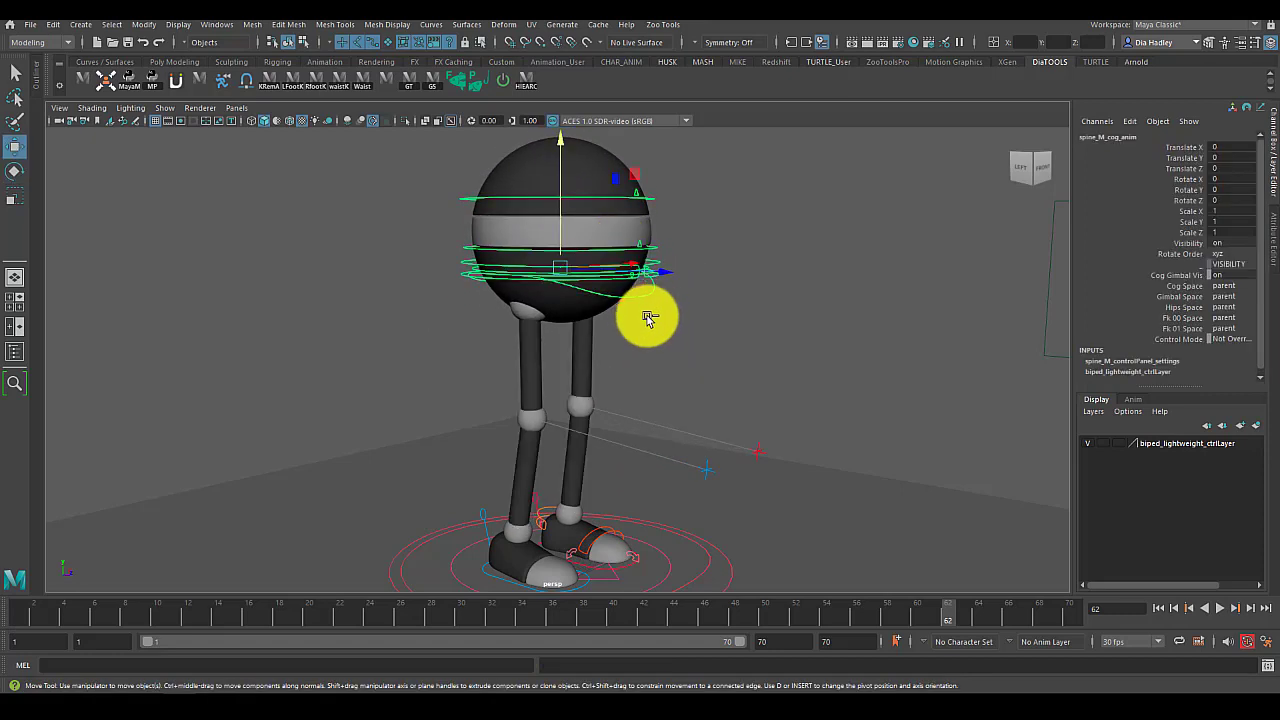
pyautogui.moveTo(632, 276); pyautogui.dragTo(586, 380)
pyautogui.hotkey('ctrl', 'z')
# Raise the uppermost spine control about 16.4 units in Y, separating the top of the body.
pyautogui.moveTo(665, 318)
pyautogui.keyDown('alt'); pyautogui.mouseDown()
pyautogui.moveTo(663, 340)
pyautogui.moveTo(660, 317)
pyautogui.mouseUp(); pyautogui.keyUp('alt')
pyautogui.keyDown('alt'); pyautogui.moveTo(660, 317); pyautogui.dragTo(725, 300, button='right'); pyautogui.keyUp('alt')
pyautogui.click(722, 295)
pyautogui.click(652, 263)
pyautogui.moveTo(537, 262); pyautogui.dragTo(540, 190)
pyautogui.keyDown('alt'); pyautogui.moveTo(620, 266); pyautogui.dragTo(580, 271); pyautogui.keyUp('alt')
# Try scaling the uppermost spine control and undo both the scaling and the raise.
pyautogui.press('e')
pyautogui.press('r')
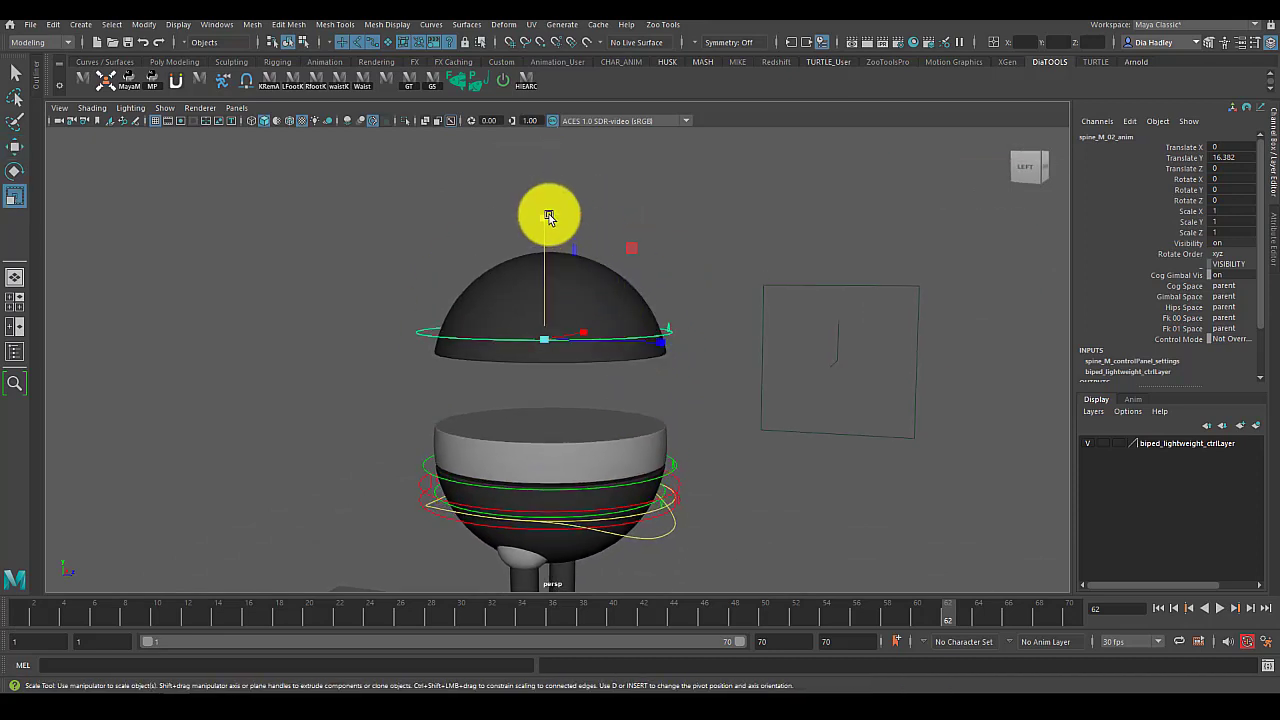
pyautogui.moveTo(542, 212)
pyautogui.mouseDown()
pyautogui.moveTo(526, 237)
pyautogui.moveTo(542, 207)
pyautogui.mouseUp()
pyautogui.moveTo(560, 255); pyautogui.dragTo(653, 326)
pyautogui.moveTo(625, 385)
pyautogui.keyDown('alt'); pyautogui.mouseDown()
pyautogui.moveTo(630, 328)
pyautogui.moveTo(643, 397)
pyautogui.mouseUp(); pyautogui.keyUp('alt')
pyautogui.hotkey('ctrl', 'z')
pyautogui.hotkey('ctrl', 'z')
pyautogui.hotkey('ctrl', 'z')
pyautogui.hotkey('ctrl', 'z')
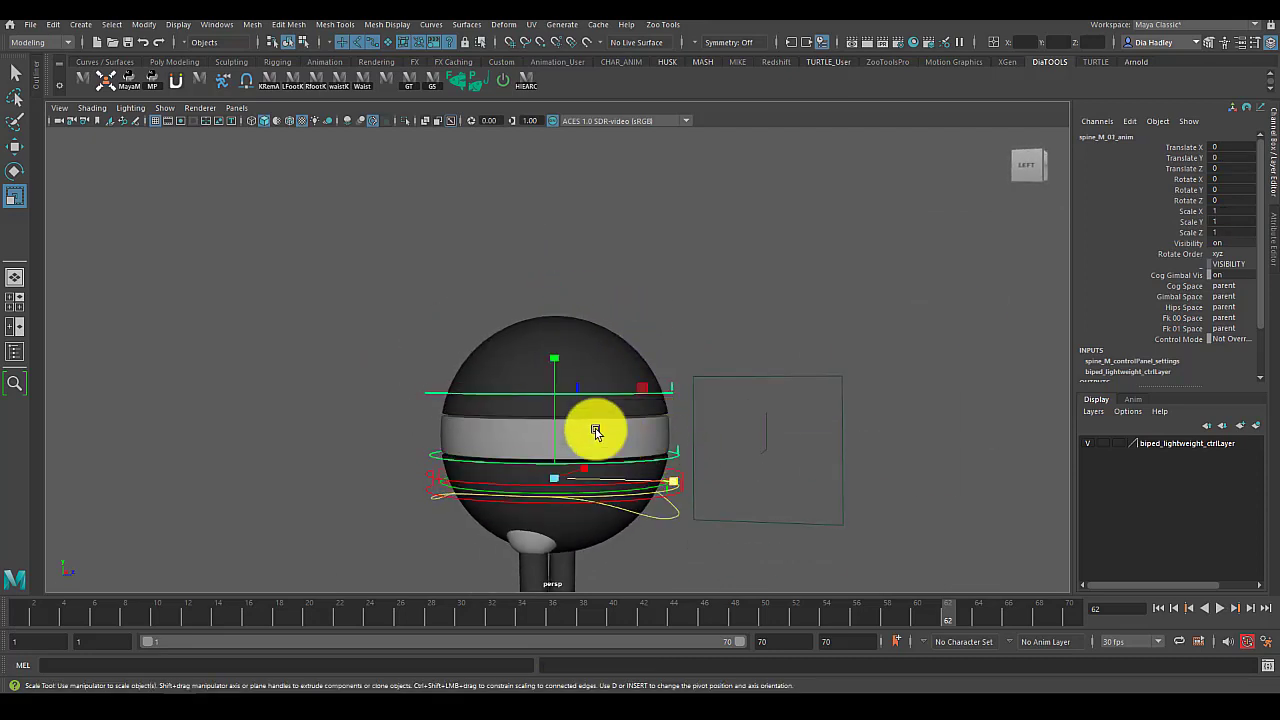
# Try raising the middle spine control about 14.2 units in Y and undo the move.
pyautogui.press('w')
pyautogui.moveTo(557, 349); pyautogui.dragTo(562, 305)
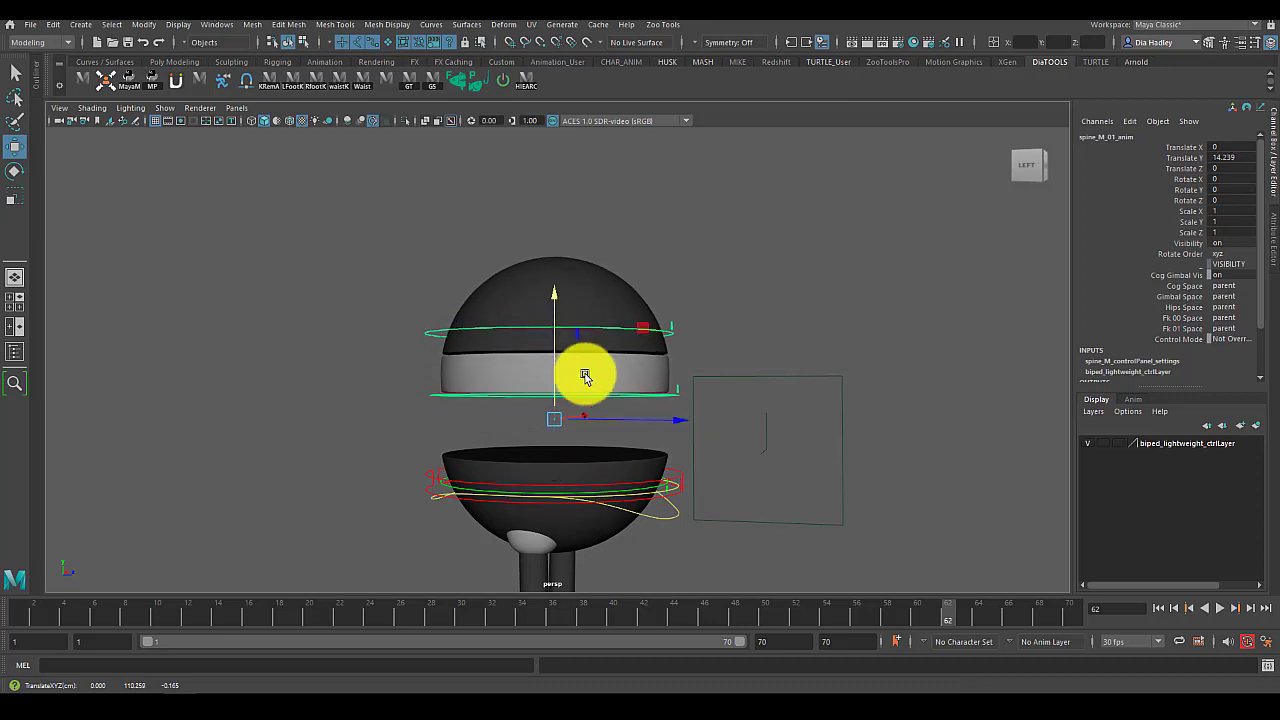
pyautogui.hotkey('ctrl', 'z')
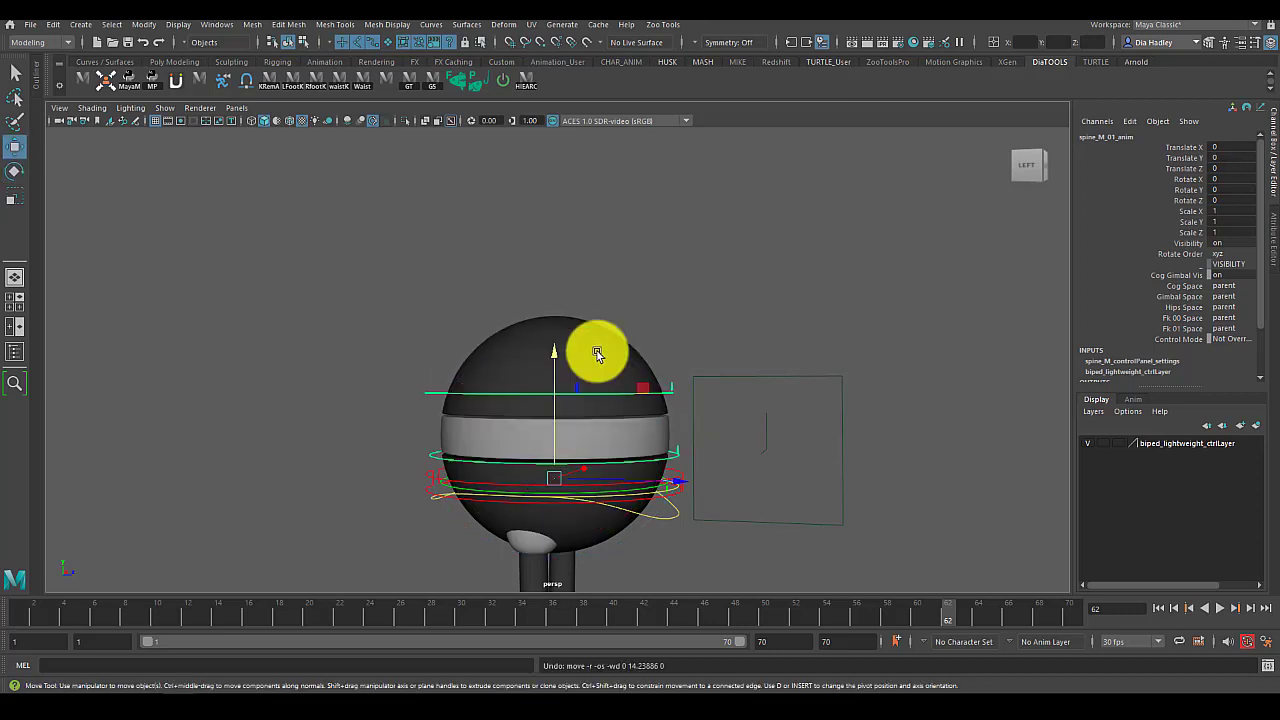
# Try raising the uppermost spine control on its own and undo the move.
pyautogui.click(649, 355)
pyautogui.click(660, 393)
pyautogui.moveTo(551, 277)
pyautogui.mouseDown()
pyautogui.moveTo(551, 230)
pyautogui.moveTo(553, 256)
pyautogui.mouseUp()
pyautogui.hotkey('ctrl', 'z')
# Try rotating the hips control about 18 degrees in Z and undo the rotation.
pyautogui.keyDown('alt'); pyautogui.moveTo(630, 362); pyautogui.dragTo(548, 372); pyautogui.keyUp('alt')
pyautogui.keyDown('alt'); pyautogui.moveTo(626, 431); pyautogui.dragTo(686, 434); pyautogui.keyUp('alt')
pyautogui.click(686, 434)
pyautogui.click(624, 480)
pyautogui.keyDown('alt'); pyautogui.moveTo(626, 481); pyautogui.dragTo(640, 457); pyautogui.keyUp('alt')
pyautogui.press('e')
pyautogui.moveTo(487, 328); pyautogui.dragTo(504, 351)
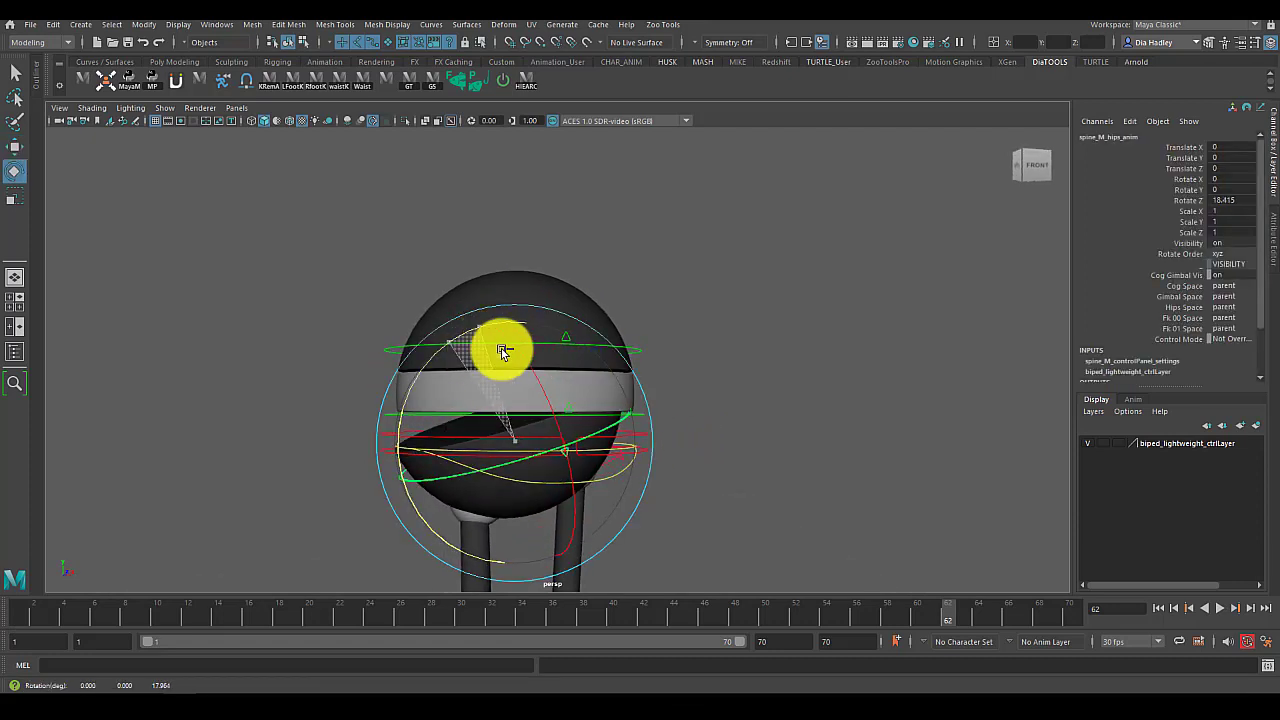
pyautogui.hotkey('ctrl', 'z')
pyautogui.keyDown('alt'); pyautogui.moveTo(712, 415); pyautogui.dragTo(551, 480, button='right'); pyautogui.keyUp('alt')
pyautogui.keyDown('alt'); pyautogui.moveTo(551, 480); pyautogui.dragTo(655, 407); pyautogui.keyUp('alt')
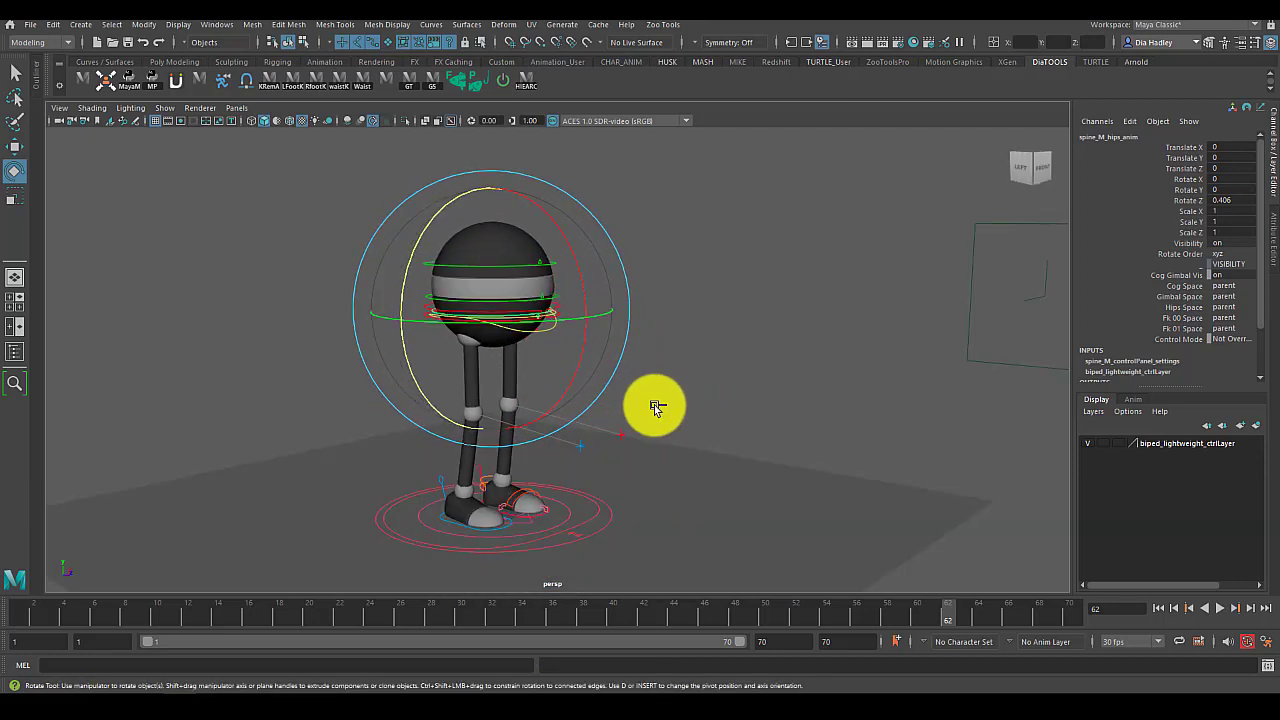
# Set the COG control's Cog Space to world and Cog Gimbal Vis to on, and select the gimbal control.
pyautogui.keyDown('alt'); pyautogui.moveTo(650, 370); pyautogui.dragTo(746, 408, button='right'); pyautogui.keyUp('alt')
pyautogui.keyDown('alt'); pyautogui.moveTo(646, 349); pyautogui.dragTo(712, 401, button='middle'); pyautogui.keyUp('alt')
pyautogui.click(685, 349)
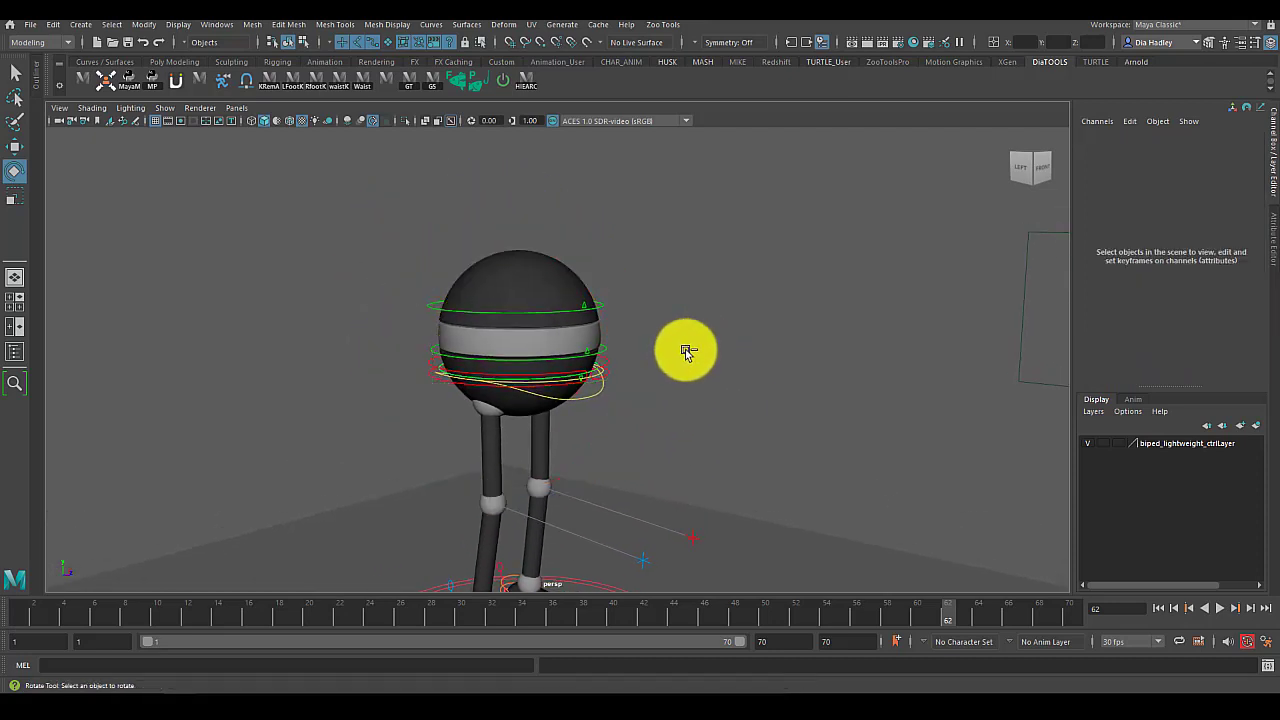
pyautogui.click(597, 399)
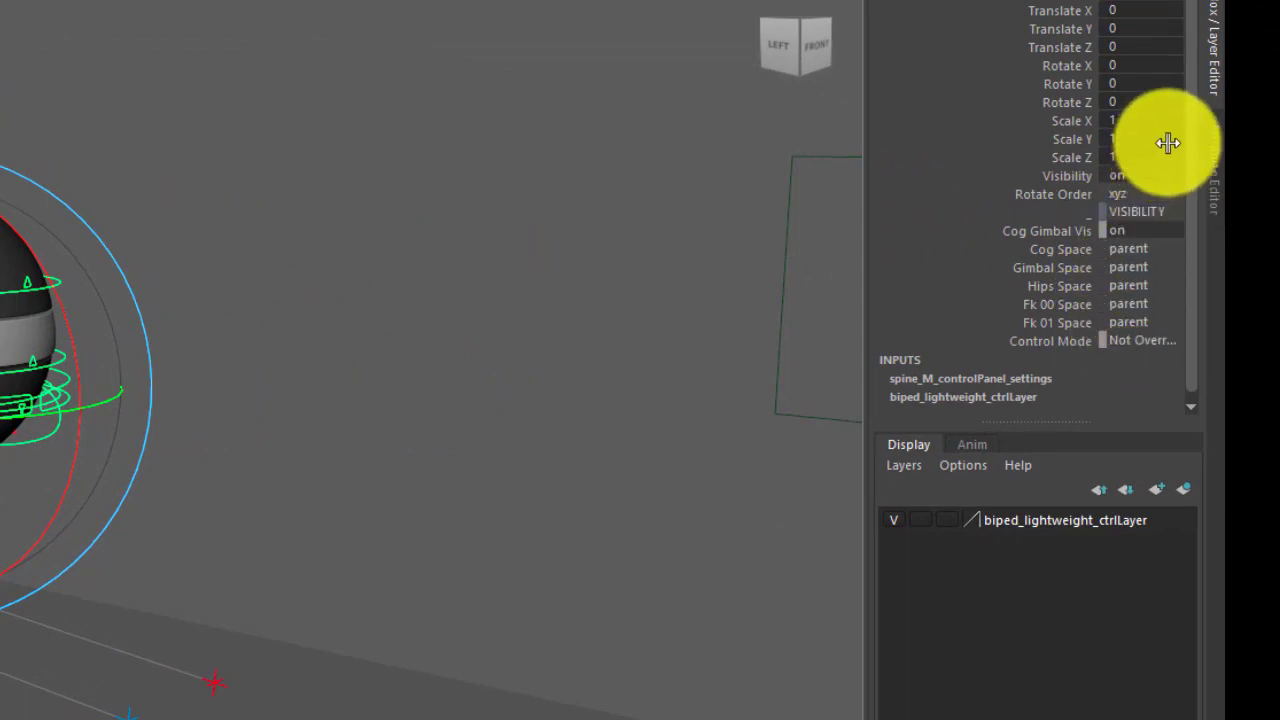
pyautogui.moveTo(1071, 234); pyautogui.dragTo(1065, 250)
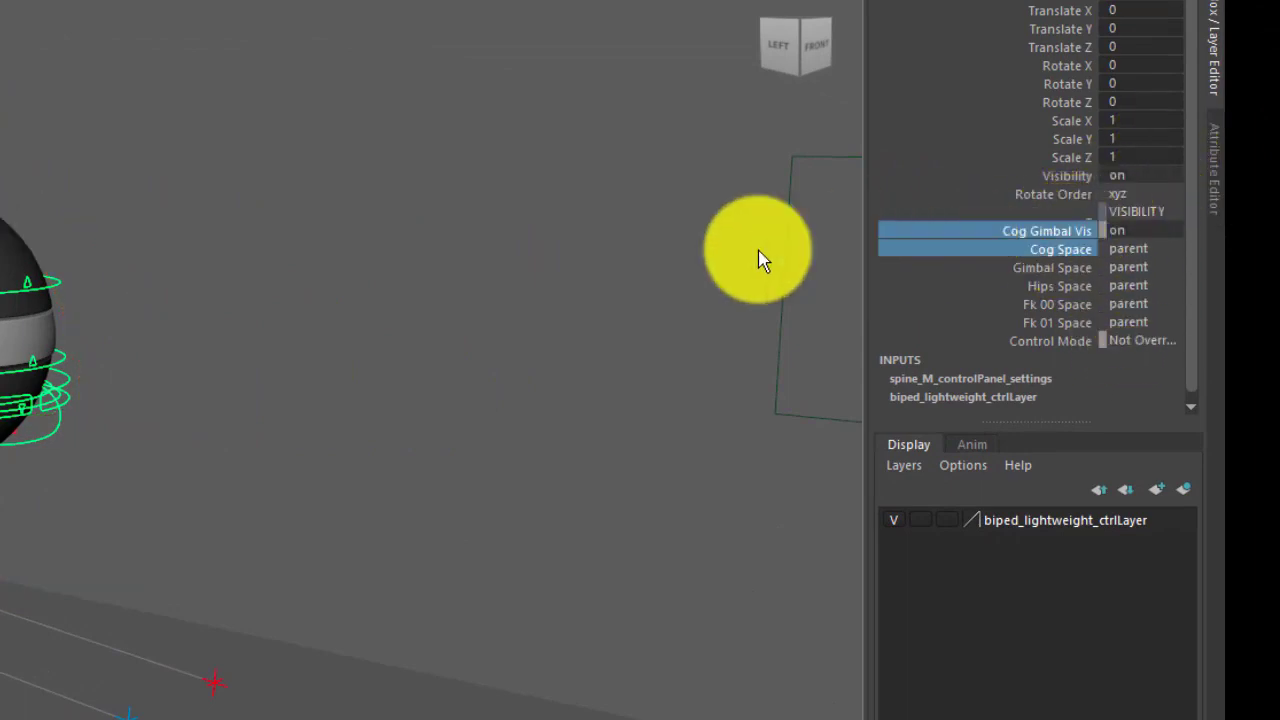
pyautogui.moveTo(983, 240); pyautogui.dragTo(34, 441, button='middle')
pyautogui.moveTo(919, 285); pyautogui.dragTo(977, 284, button='middle')
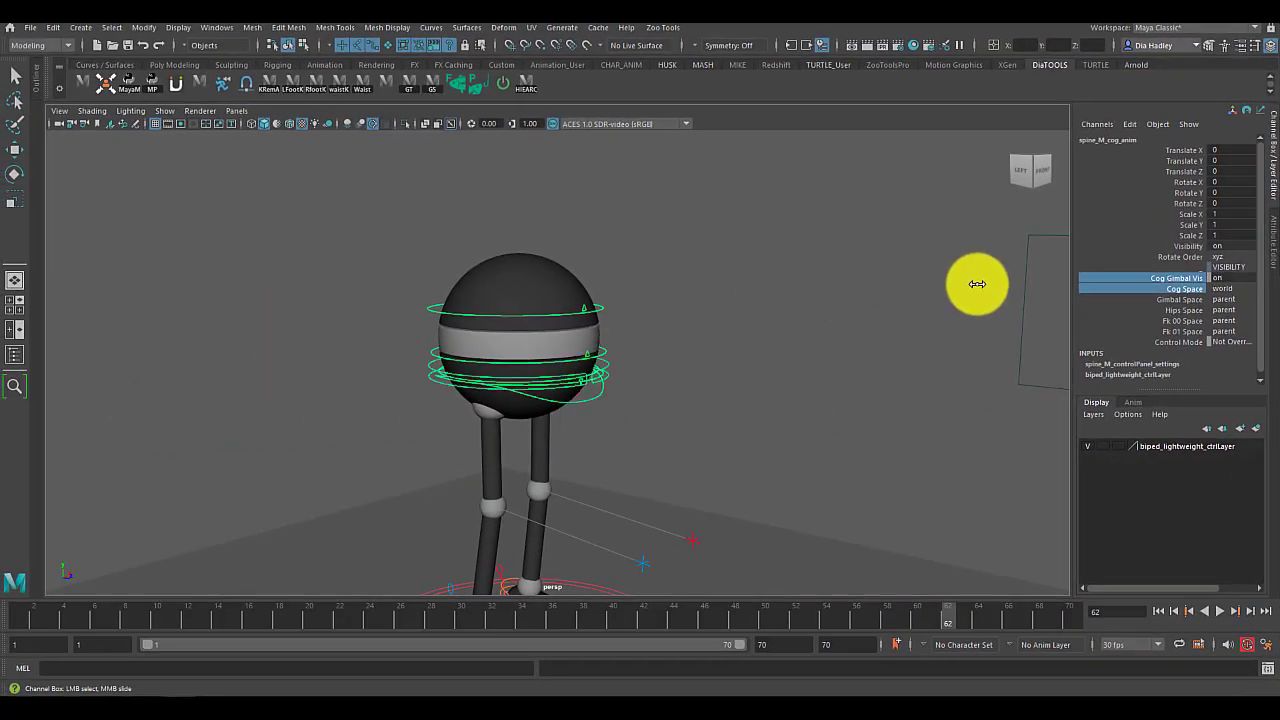
pyautogui.click(666, 362)
pyautogui.click(607, 361)
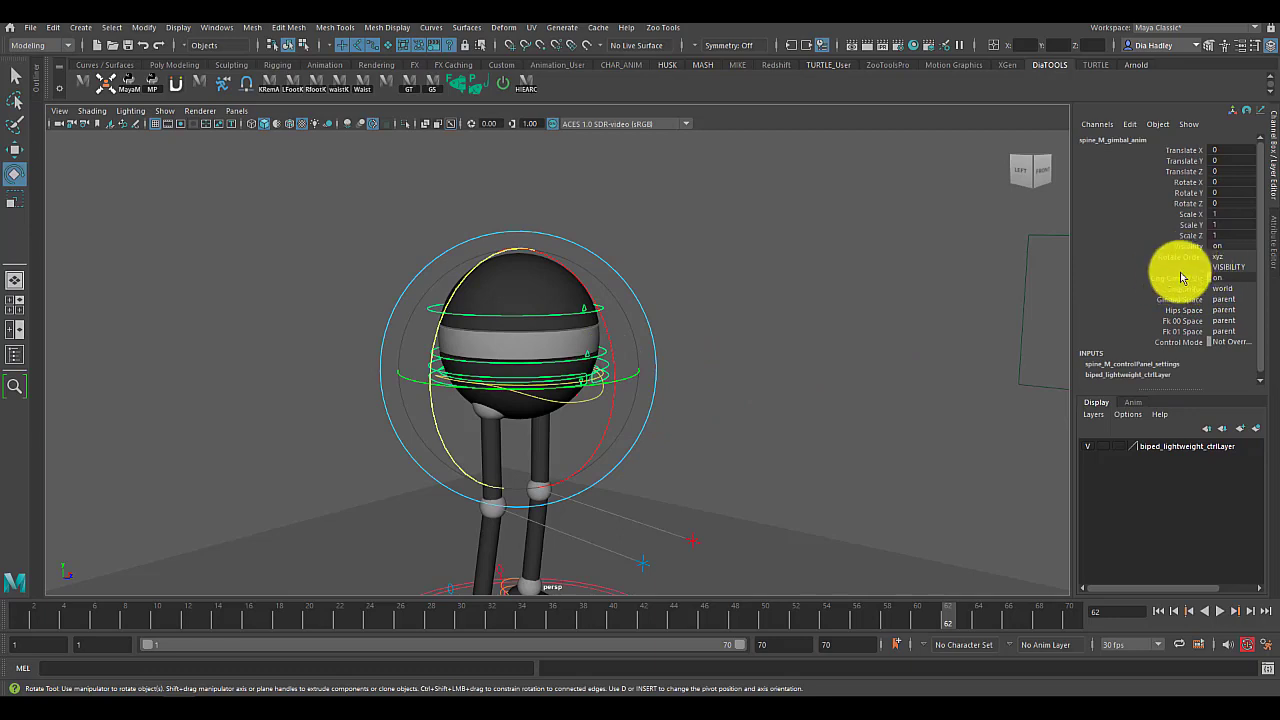
# Select the right knee's pole vector control and review its foot and leg attributes.
pyautogui.keyDown('alt'); pyautogui.moveTo(667, 367); pyautogui.dragTo(726, 480, button='right'); pyautogui.keyUp('alt')
pyautogui.keyDown('alt'); pyautogui.moveTo(726, 480); pyautogui.dragTo(726, 411, button='middle'); pyautogui.keyUp('alt')
pyautogui.moveTo(726, 411)
pyautogui.keyDown('alt'); pyautogui.mouseDown()
pyautogui.moveTo(663, 374)
pyautogui.moveTo(746, 411)
pyautogui.moveTo(734, 429)
pyautogui.moveTo(731, 398)
pyautogui.mouseUp(); pyautogui.keyUp('alt')
pyautogui.click(731, 398)
pyautogui.keyDown('alt'); pyautogui.moveTo(760, 486); pyautogui.dragTo(825, 431); pyautogui.keyUp('alt')
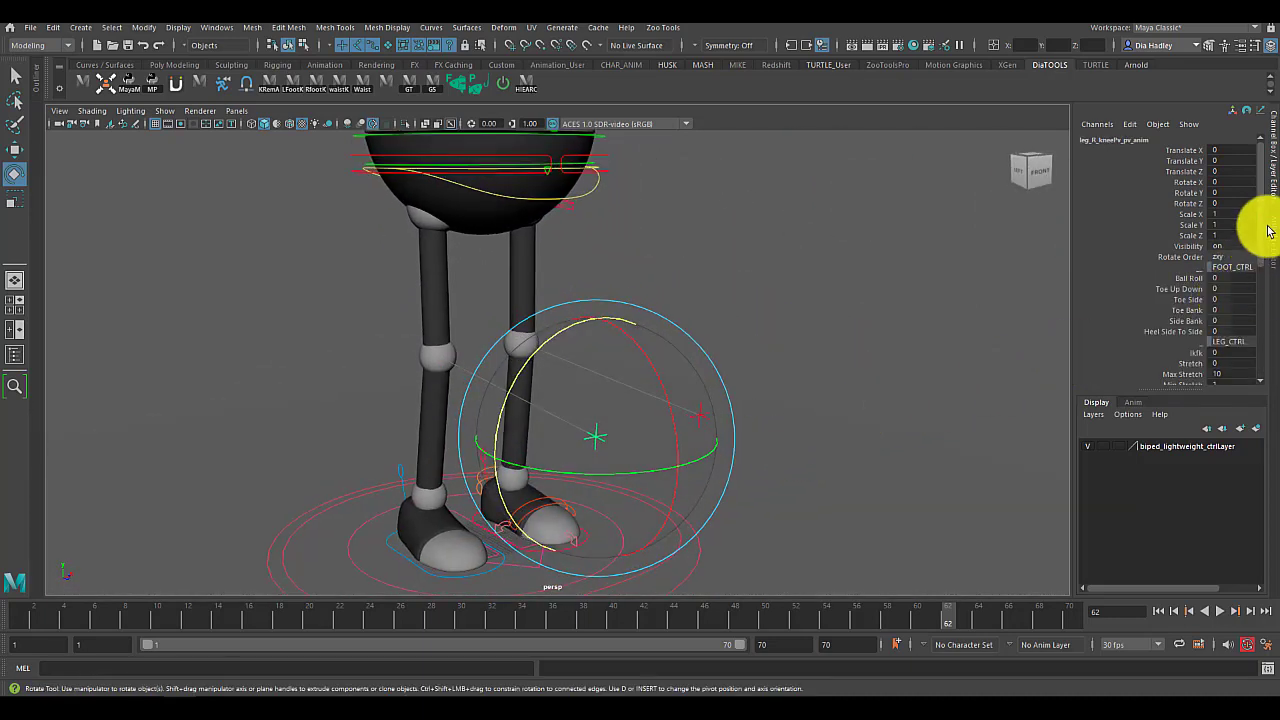
pyautogui.moveTo(1259, 240); pyautogui.dragTo(1225, 327)
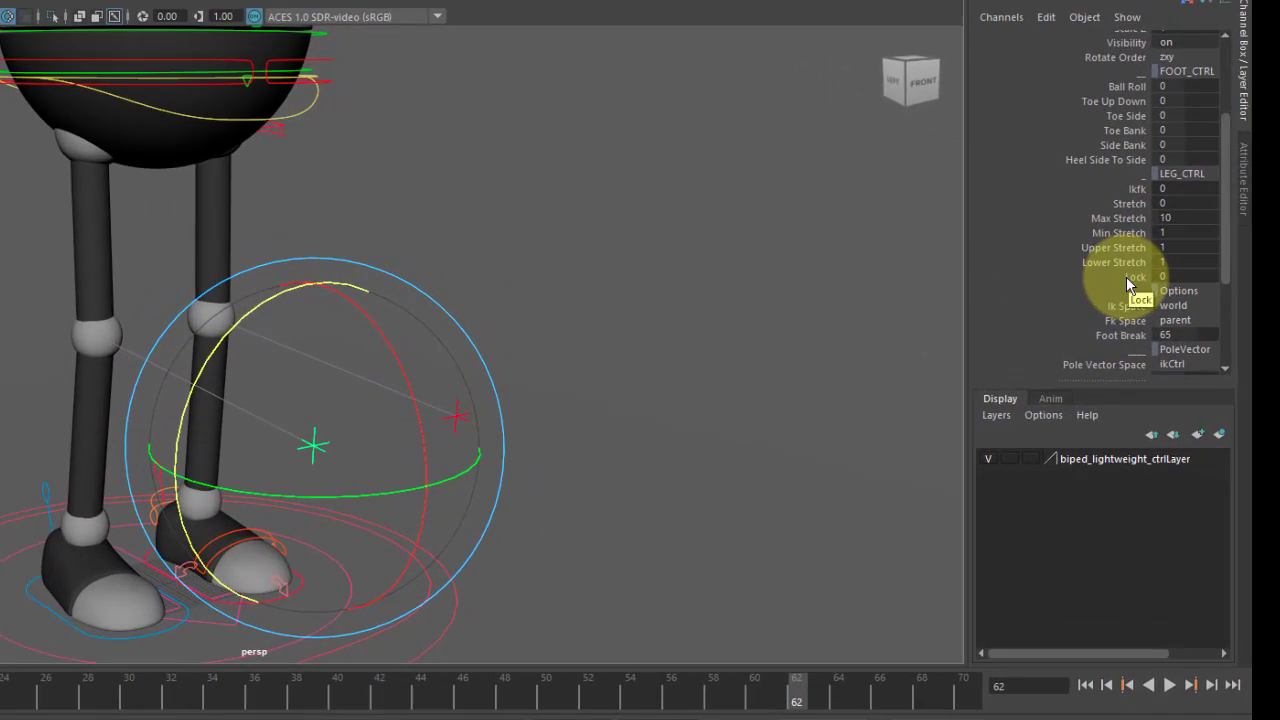
# Try adjusting the right leg's Ikfk attribute and undo the change.
pyautogui.click(1137, 189)
pyautogui.moveTo(711, 237); pyautogui.dragTo(613, 277, button='middle')
pyautogui.hotkey('ctrl', 'z')
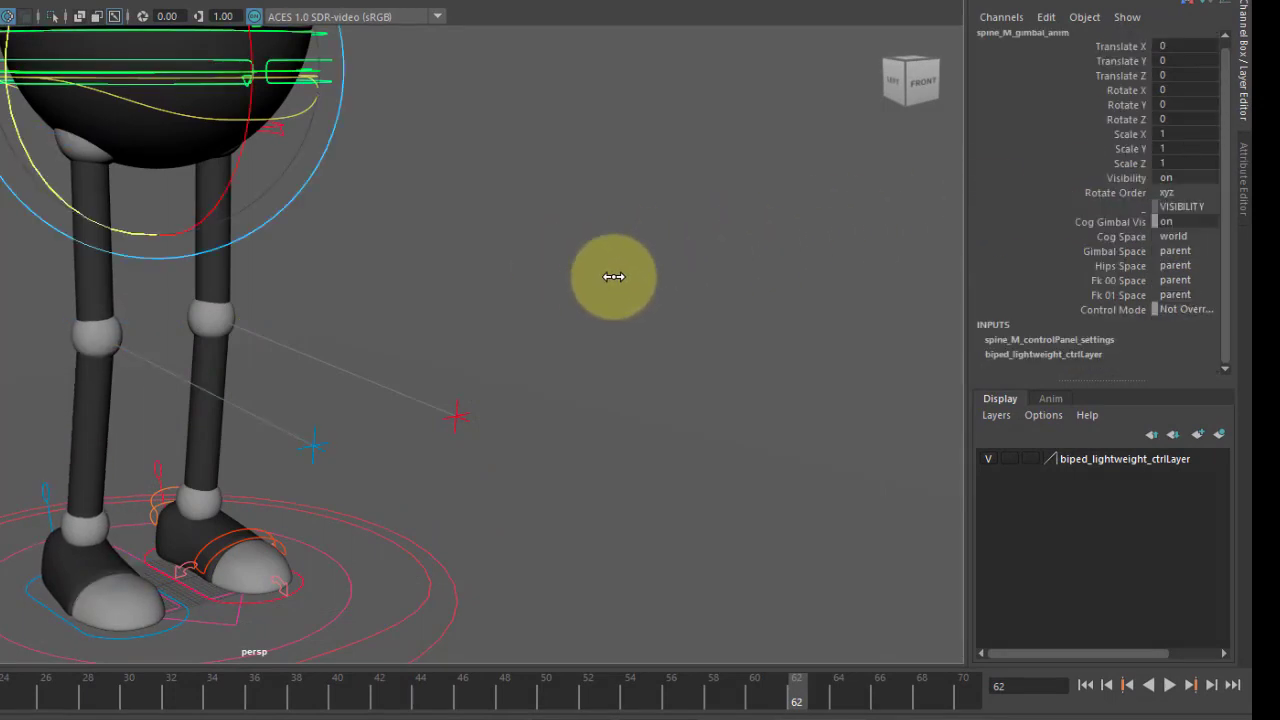
# Set the Pole Vector Space of the right knee's pole vector control to parent.
pyautogui.click(312, 445)
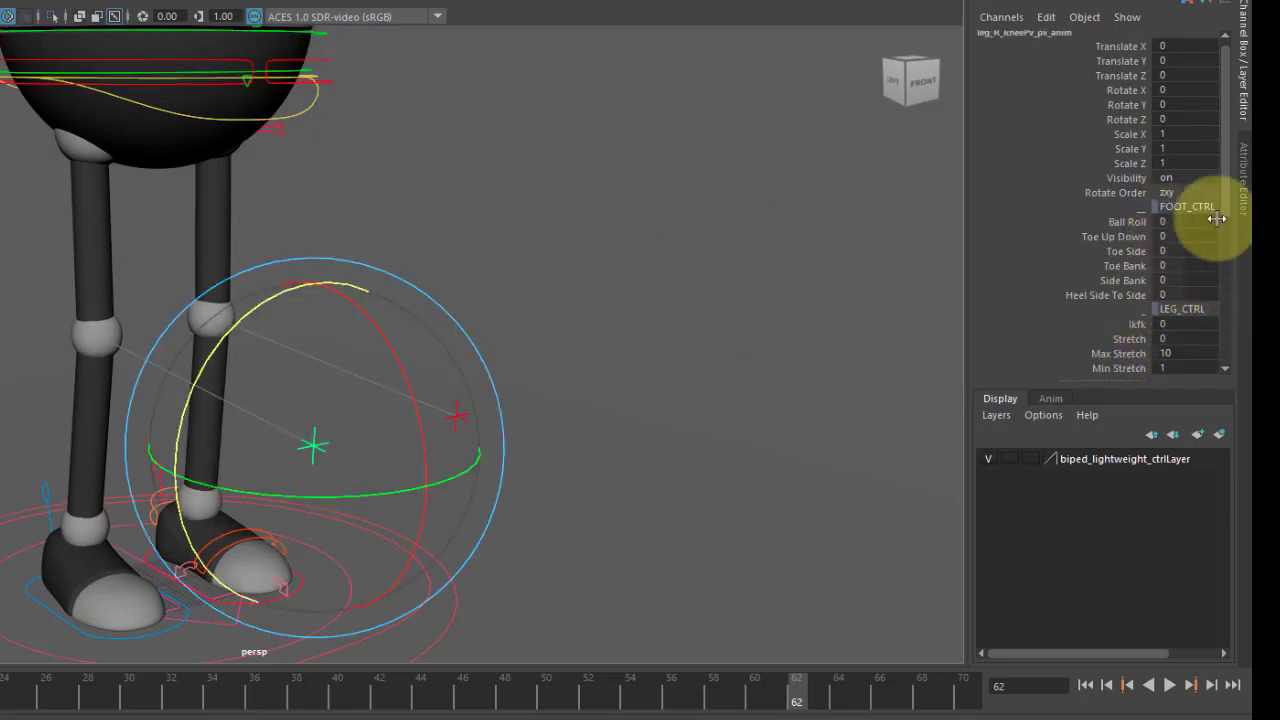
pyautogui.moveTo(1226, 208); pyautogui.dragTo(1229, 306)
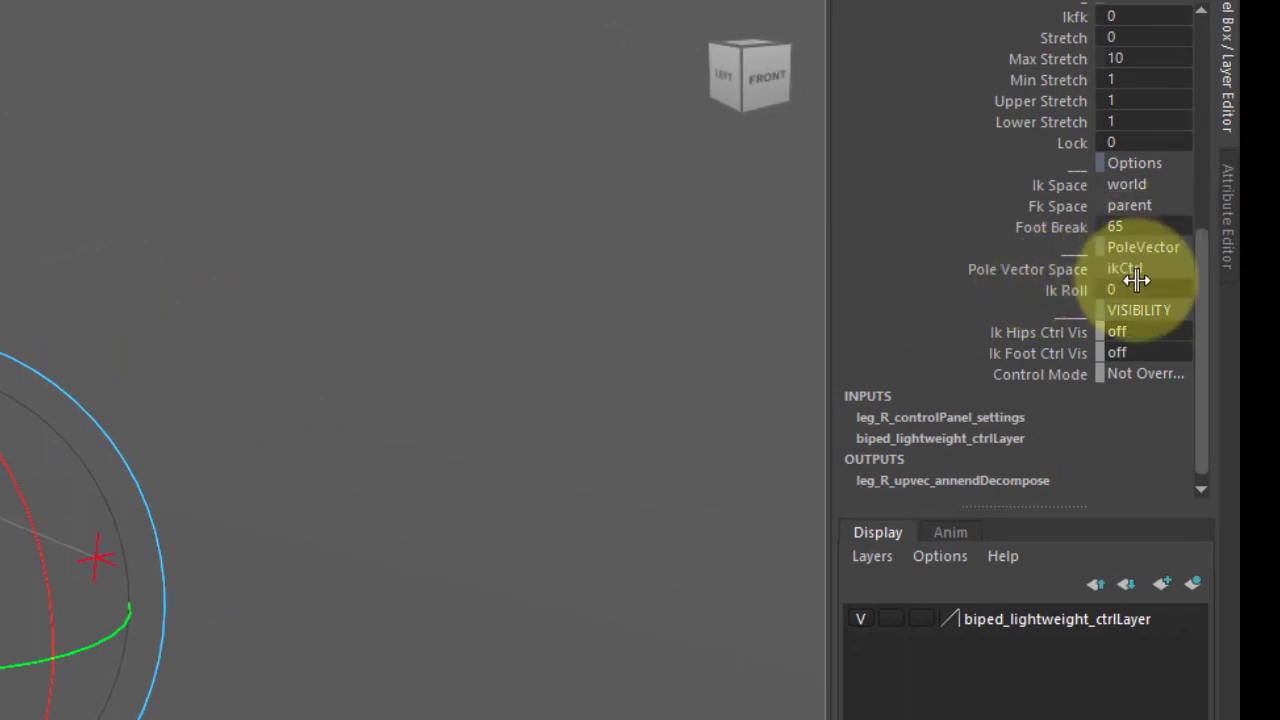
pyautogui.click(1050, 271)
pyautogui.click(1136, 268)
pyautogui.click(1136, 268)
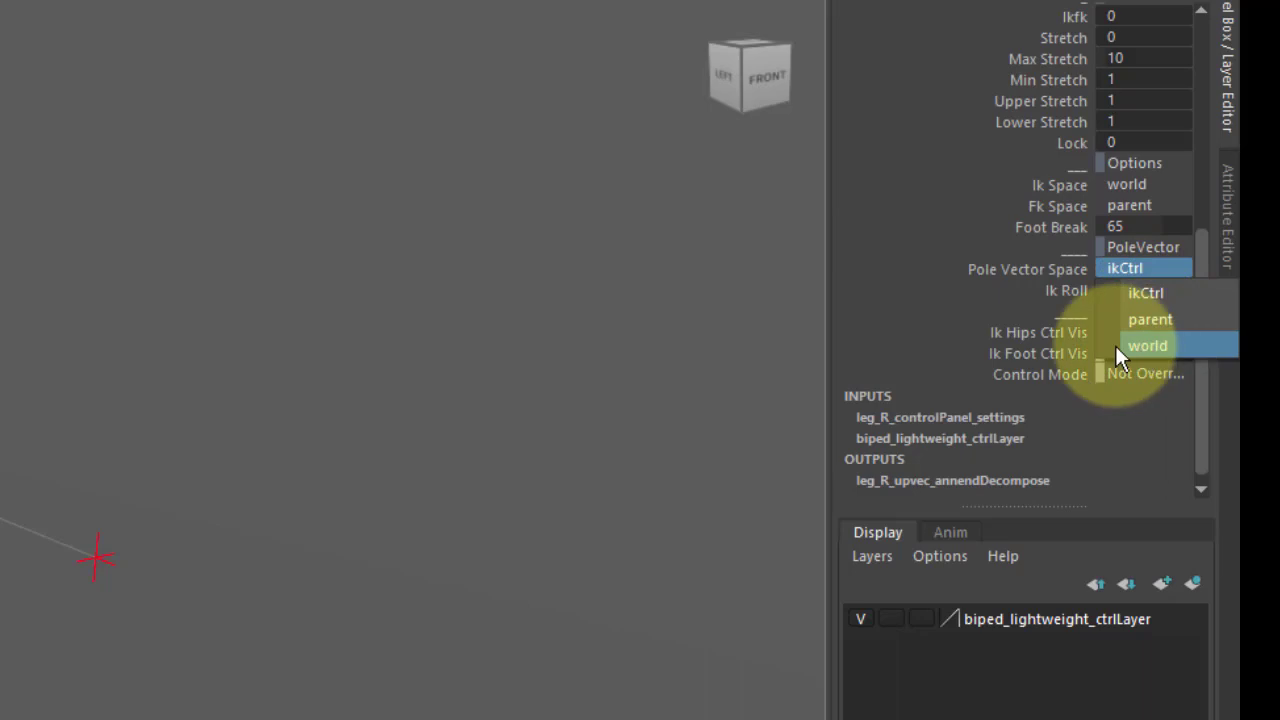
pyautogui.click(1150, 319)
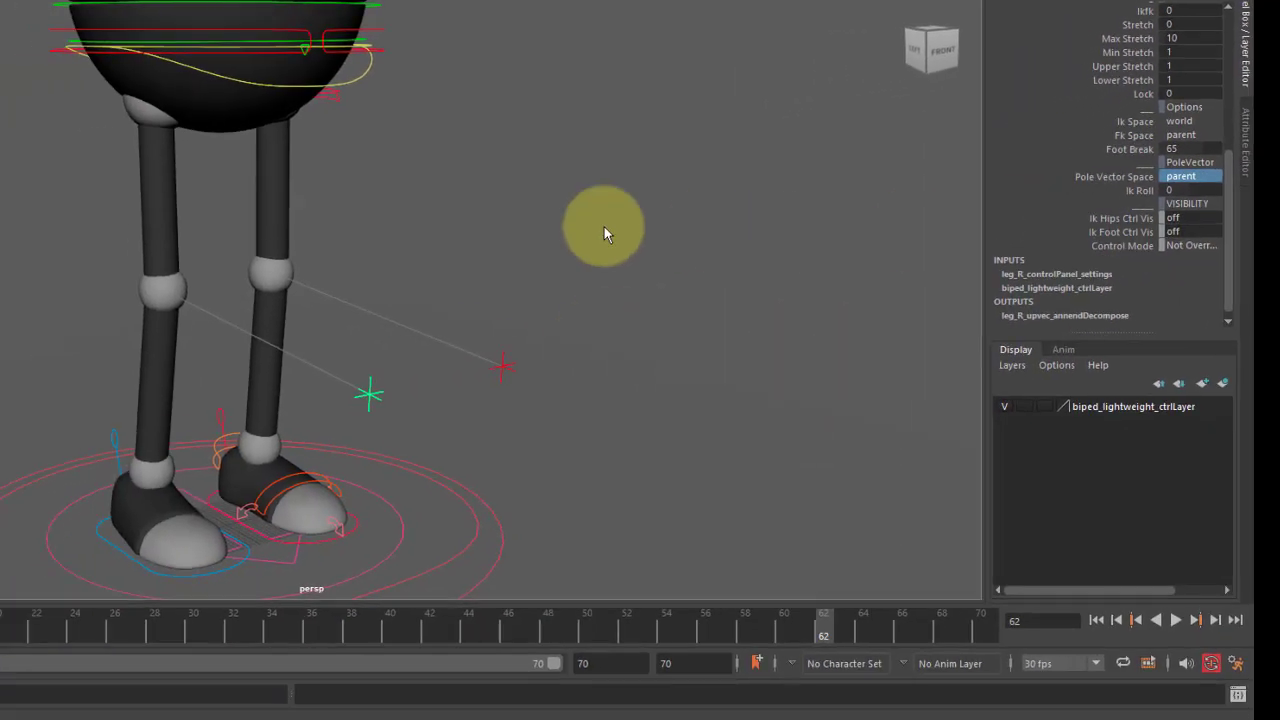
# Try transforming the body control to test the knee's pole vector behaviour, and undo the change.
pyautogui.click(10, 100)
pyautogui.moveTo(267, 80); pyautogui.dragTo(273, 117)
pyautogui.hotkey('ctrl', 'z')
# Set the Pole Vector Space of the right knee's pole vector control back to ikCtrl.
pyautogui.click(381, 388)
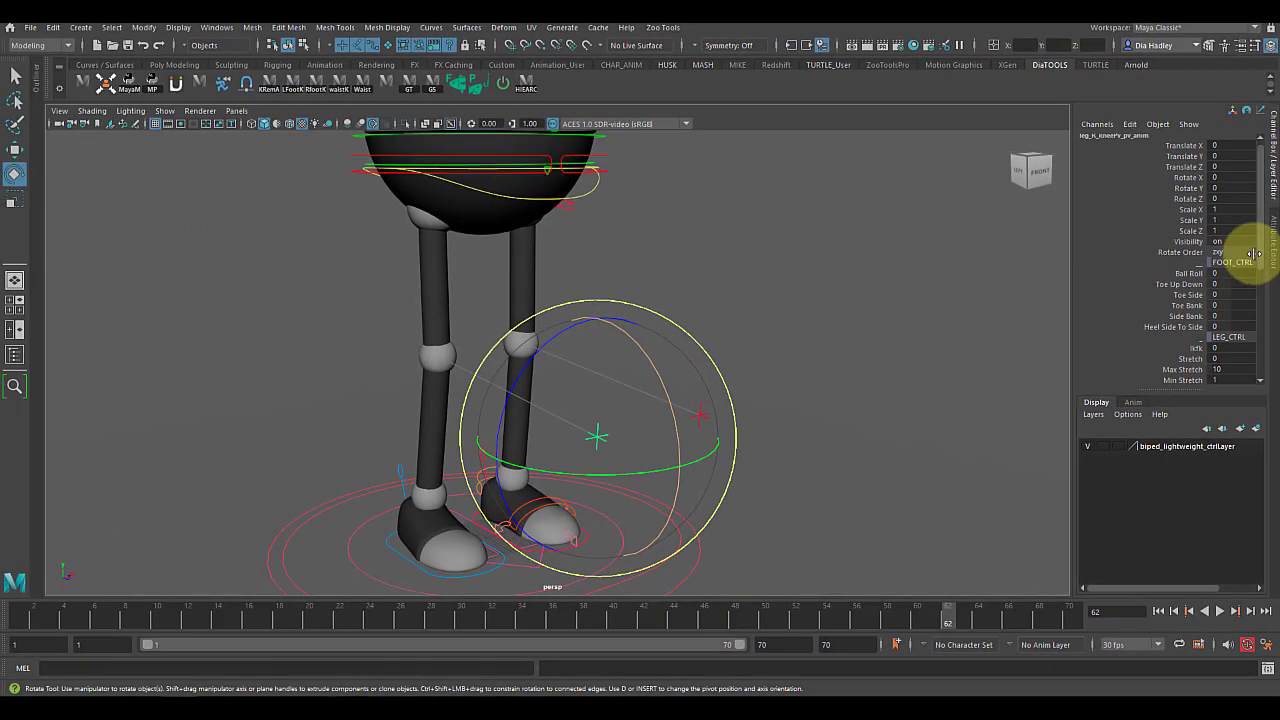
pyautogui.moveTo(1228, 158); pyautogui.dragTo(1229, 196)
pyautogui.moveTo(1262, 284); pyautogui.dragTo(1257, 334)
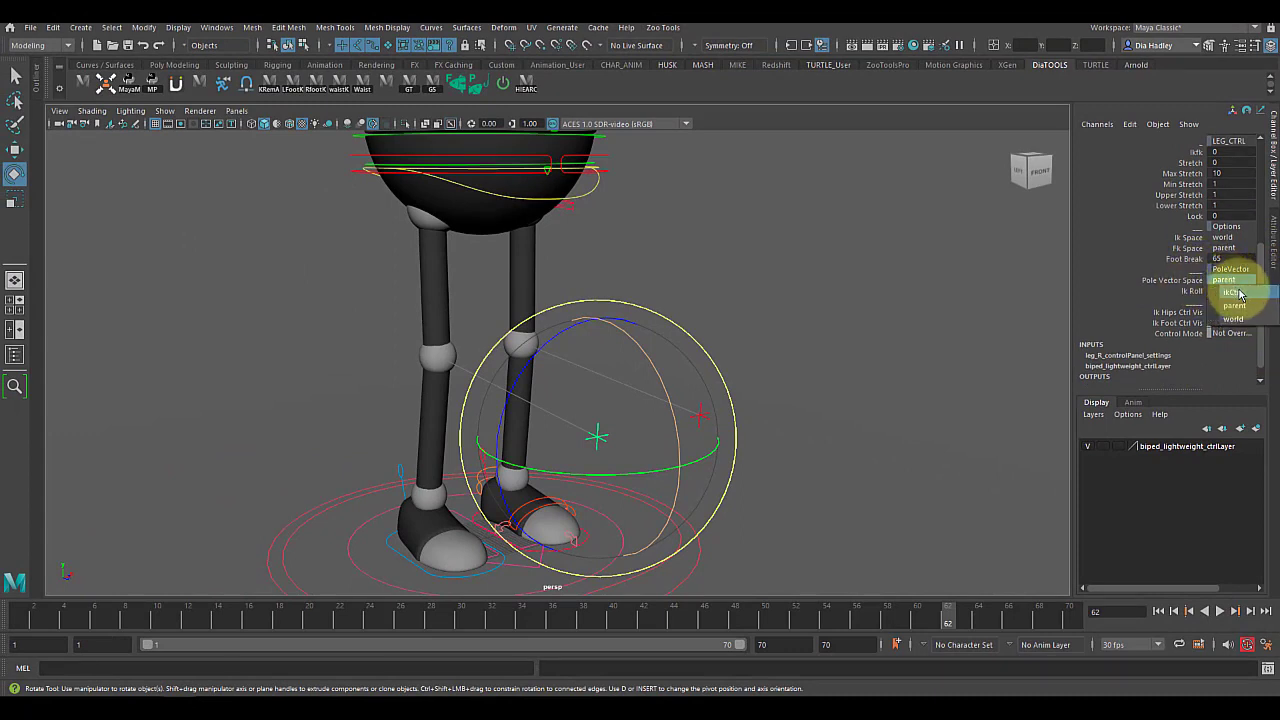
pyautogui.click(1240, 292)
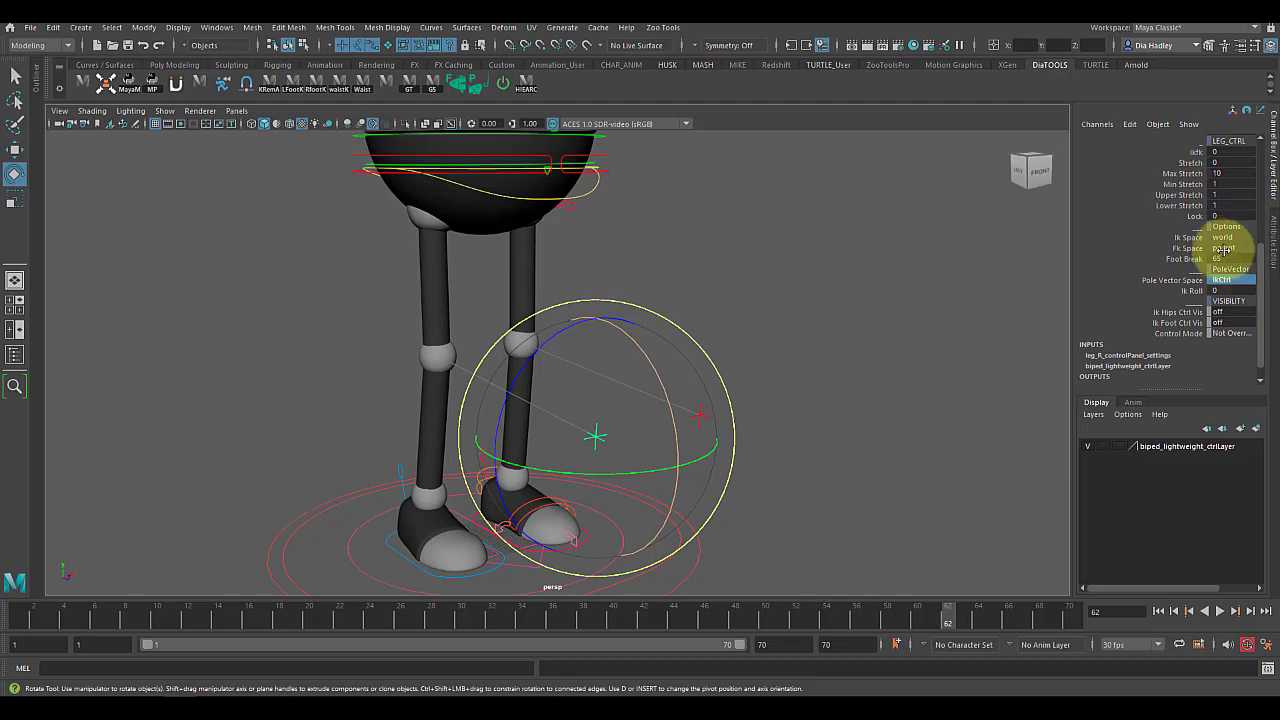
# Examine the attributes of the right leg's knee pole vector control and foot IK control.
pyautogui.click(1190, 247)
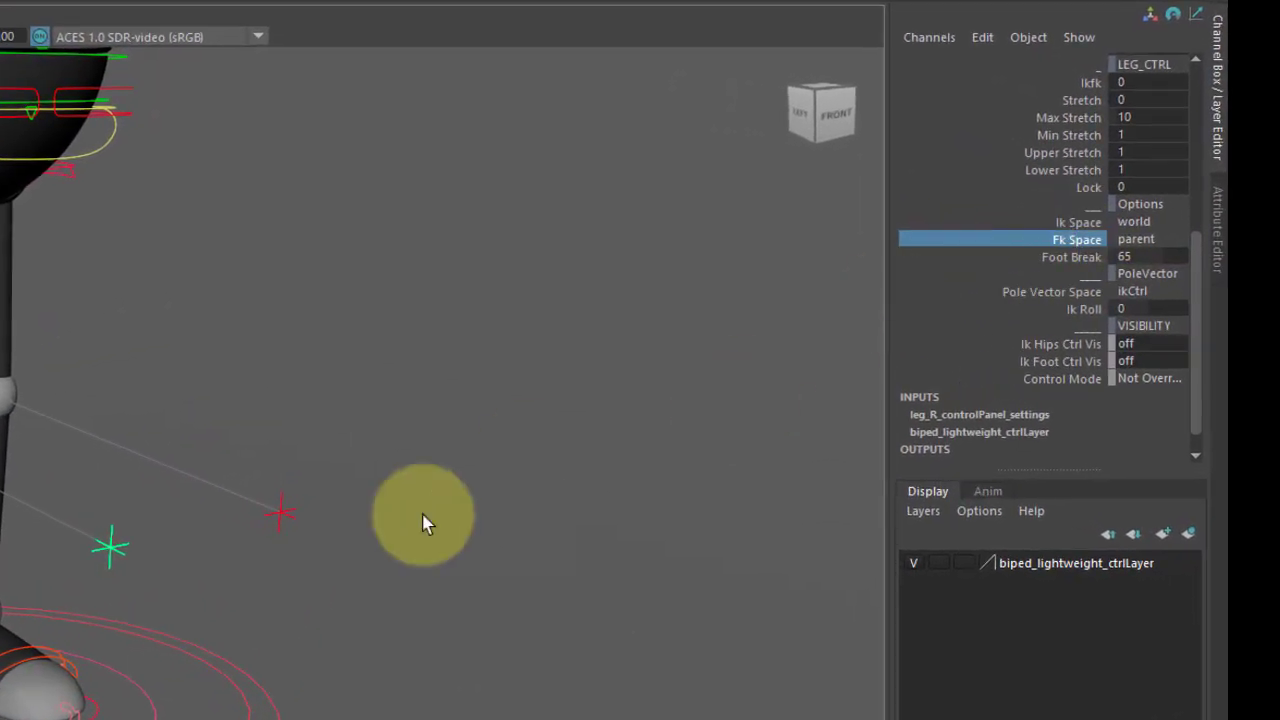
pyautogui.keyDown('alt'); pyautogui.moveTo(113, 514); pyautogui.dragTo(171, 513); pyautogui.keyUp('alt')
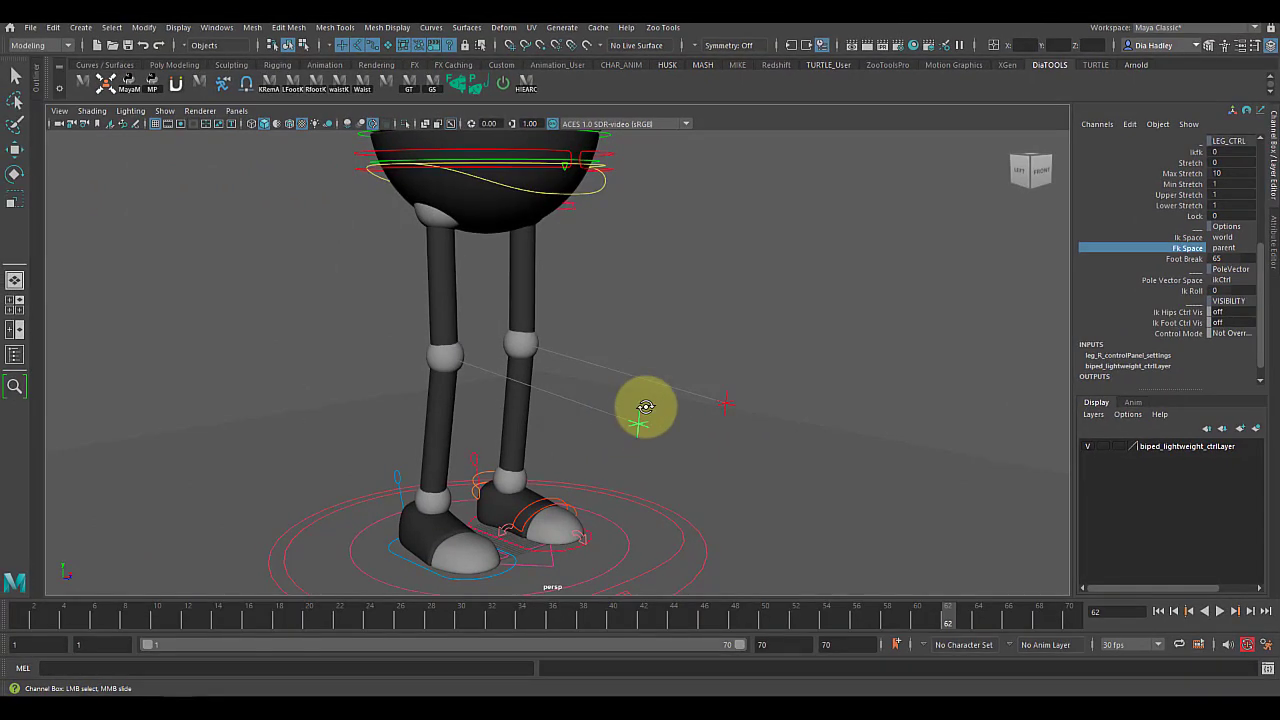
pyautogui.click(429, 502)
pyautogui.press('e')
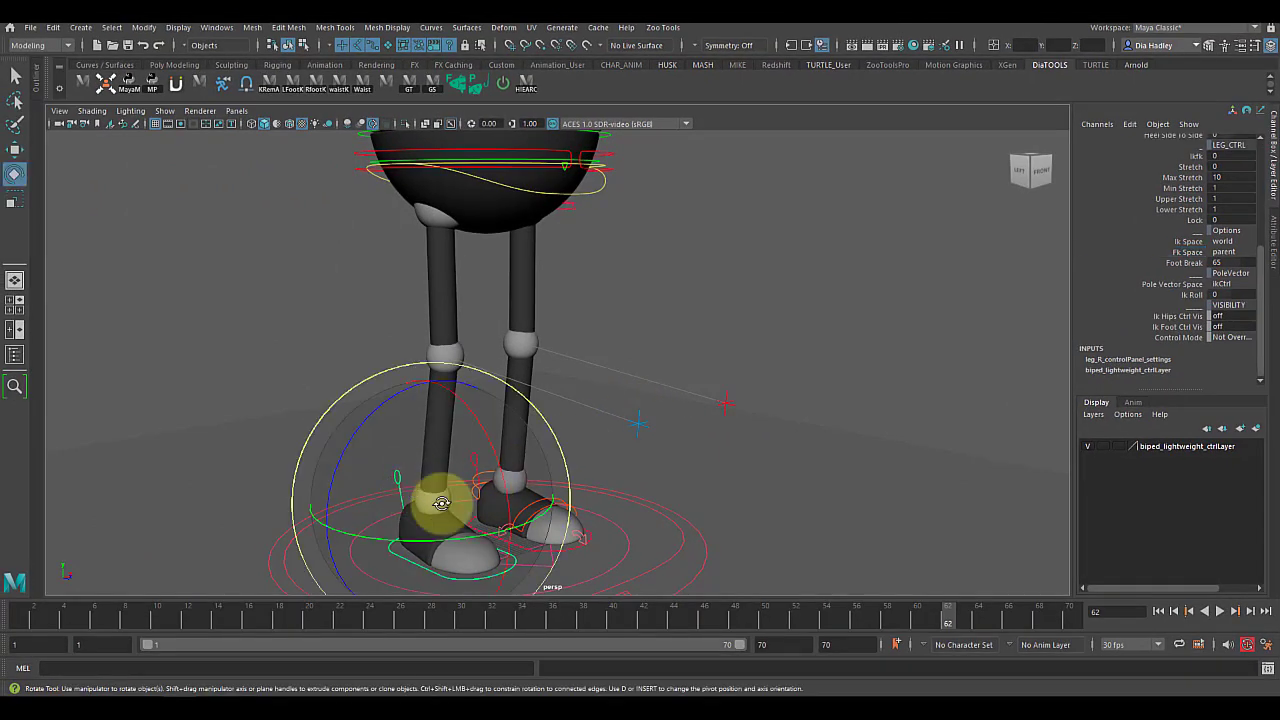
pyautogui.keyDown('alt'); pyautogui.moveTo(630, 448); pyautogui.dragTo(694, 436); pyautogui.keyUp('alt')
pyautogui.click(759, 389)
pyautogui.click(759, 389)
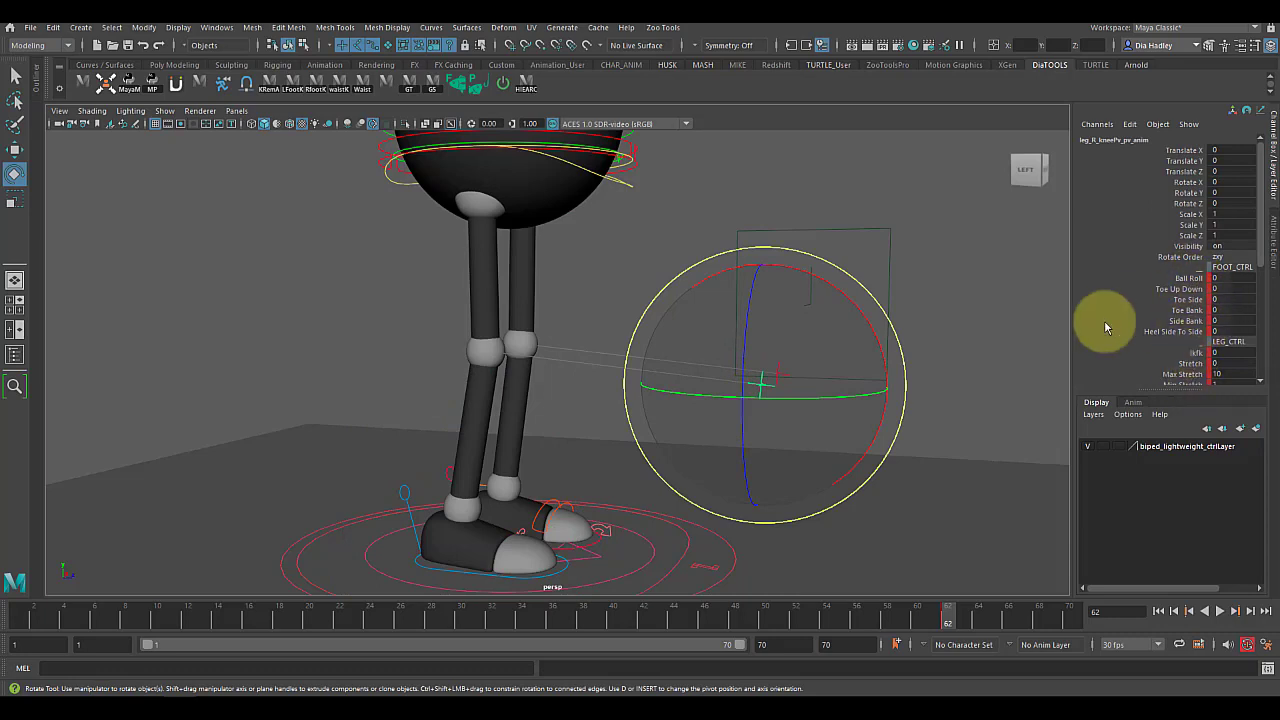
pyautogui.click(401, 485)
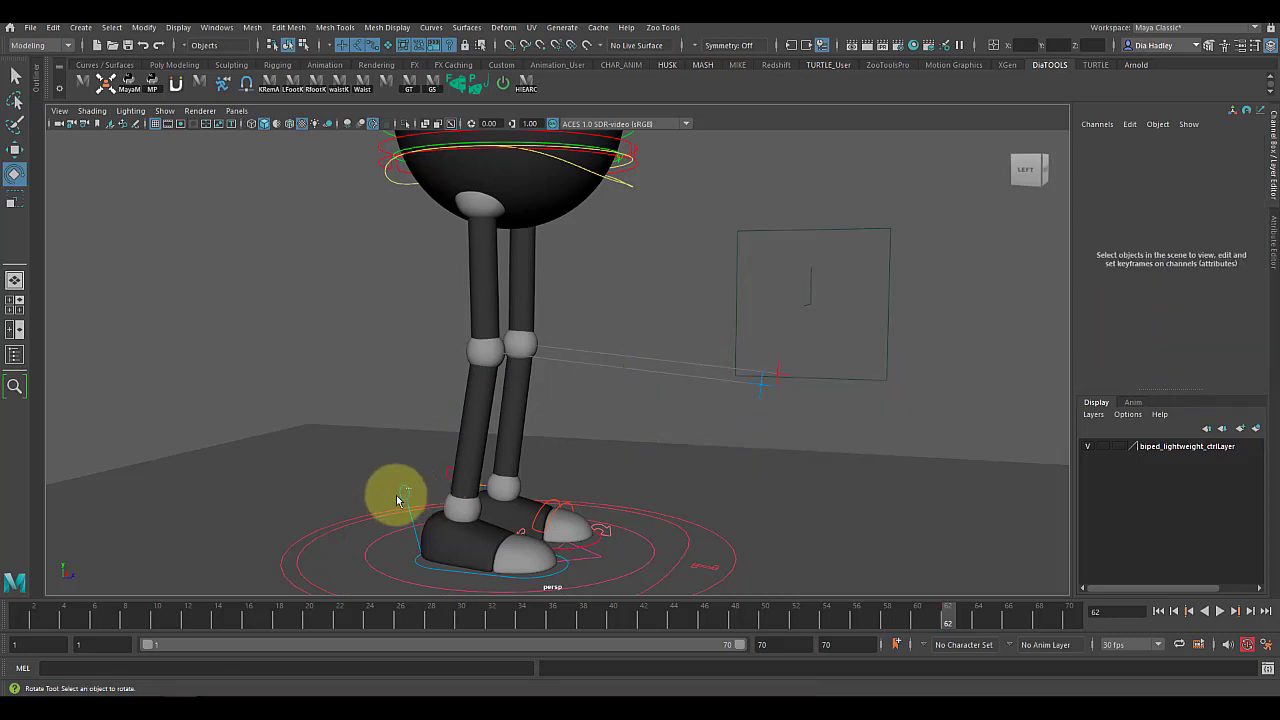
pyautogui.click(407, 494)
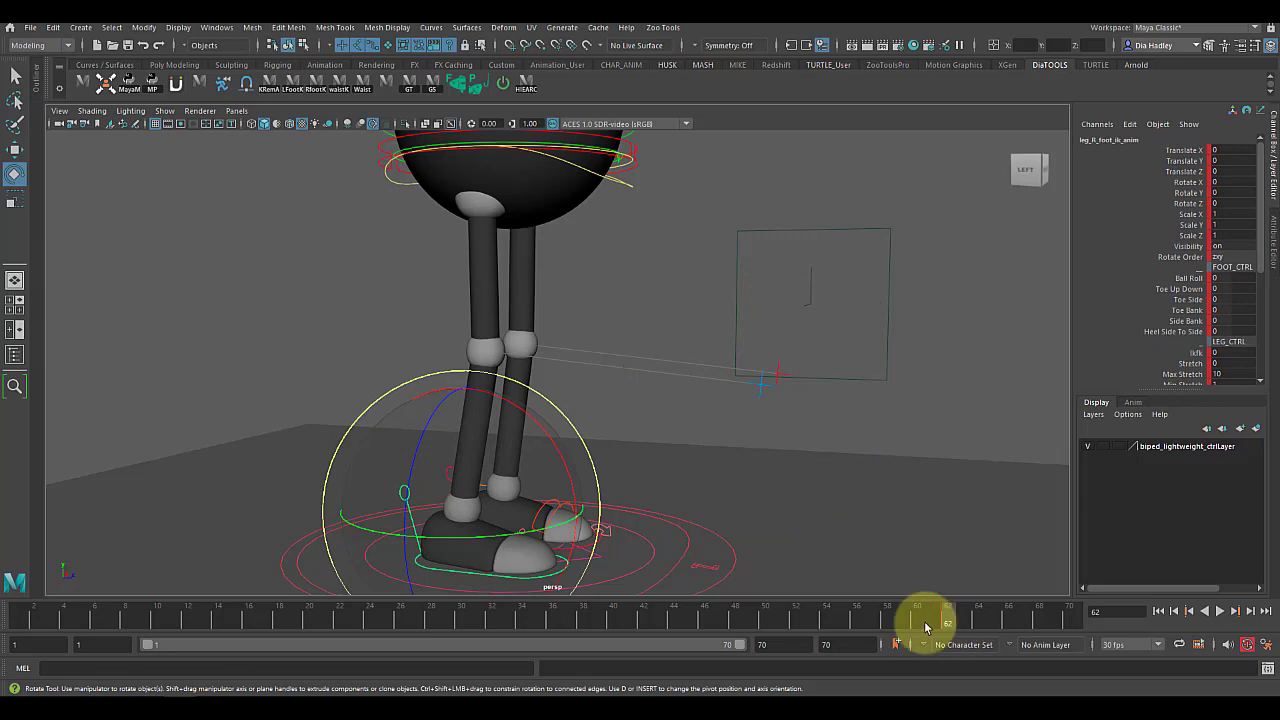
# Undo the most recent operations, including the key selection.
pyautogui.hotkey('ctrl', 'z')
pyautogui.hotkey('ctrl', 'z')
pyautogui.hotkey('ctrl', 'z')
pyautogui.hotkey('ctrl', 'z')
pyautogui.hotkey('ctrl', 'z')
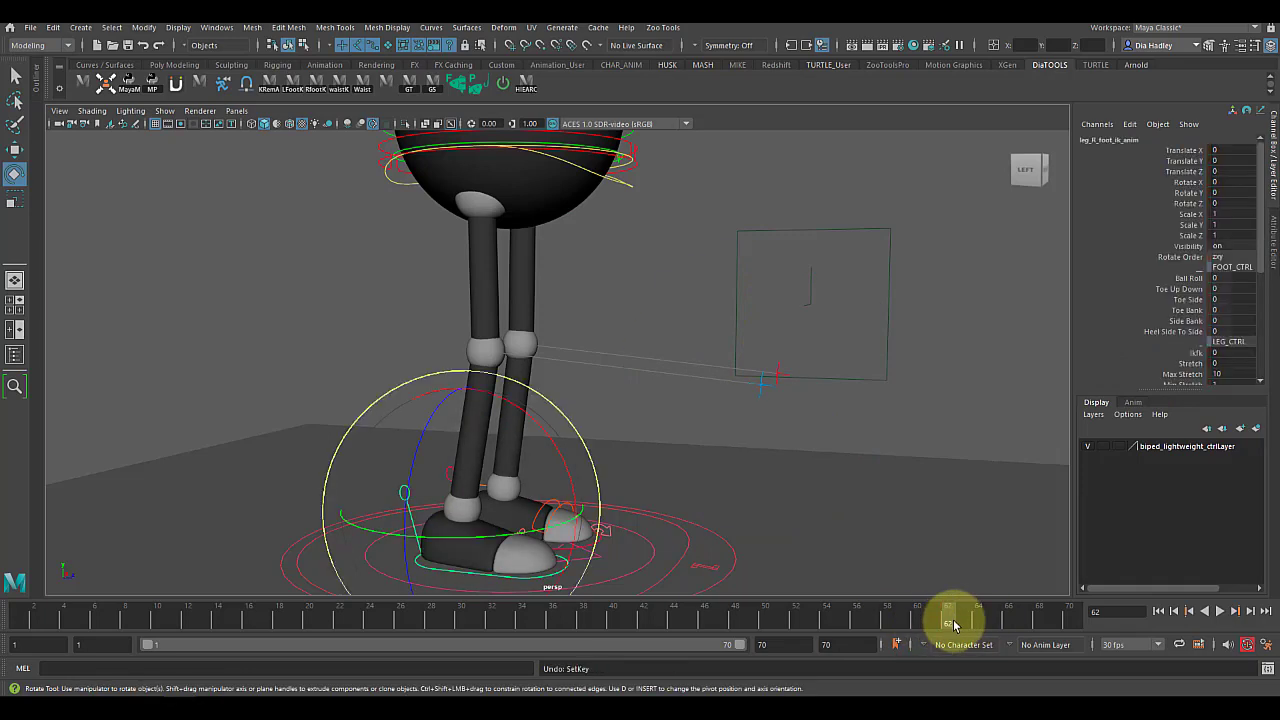
pyautogui.hotkey('ctrl', 'z')
pyautogui.hotkey('ctrl', 'z')
pyautogui.hotkey('ctrl', 'z')
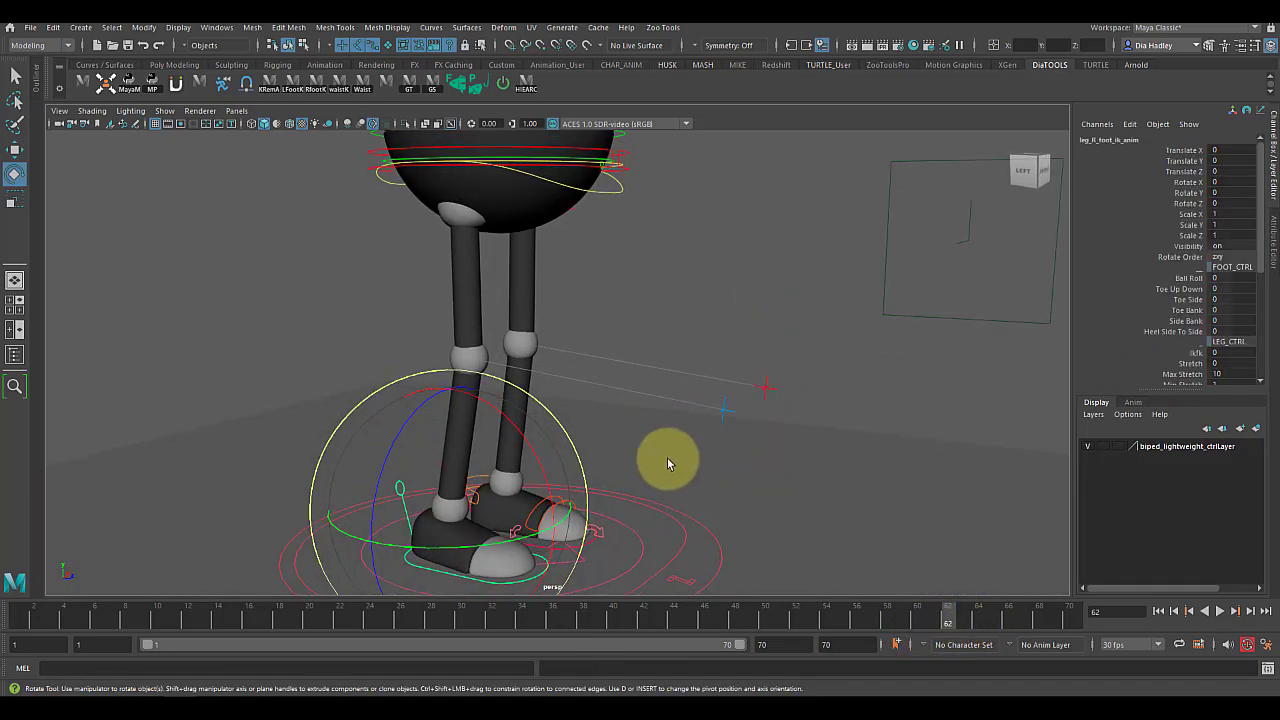
# Turn on Ik Foot Ctrl Vis for the right foot IK control.
pyautogui.moveTo(570, 518)
pyautogui.keyDown('alt'); pyautogui.mouseDown()
pyautogui.moveTo(557, 489)
pyautogui.moveTo(526, 508)
pyautogui.moveTo(557, 503)
pyautogui.mouseUp(); pyautogui.keyUp('alt')
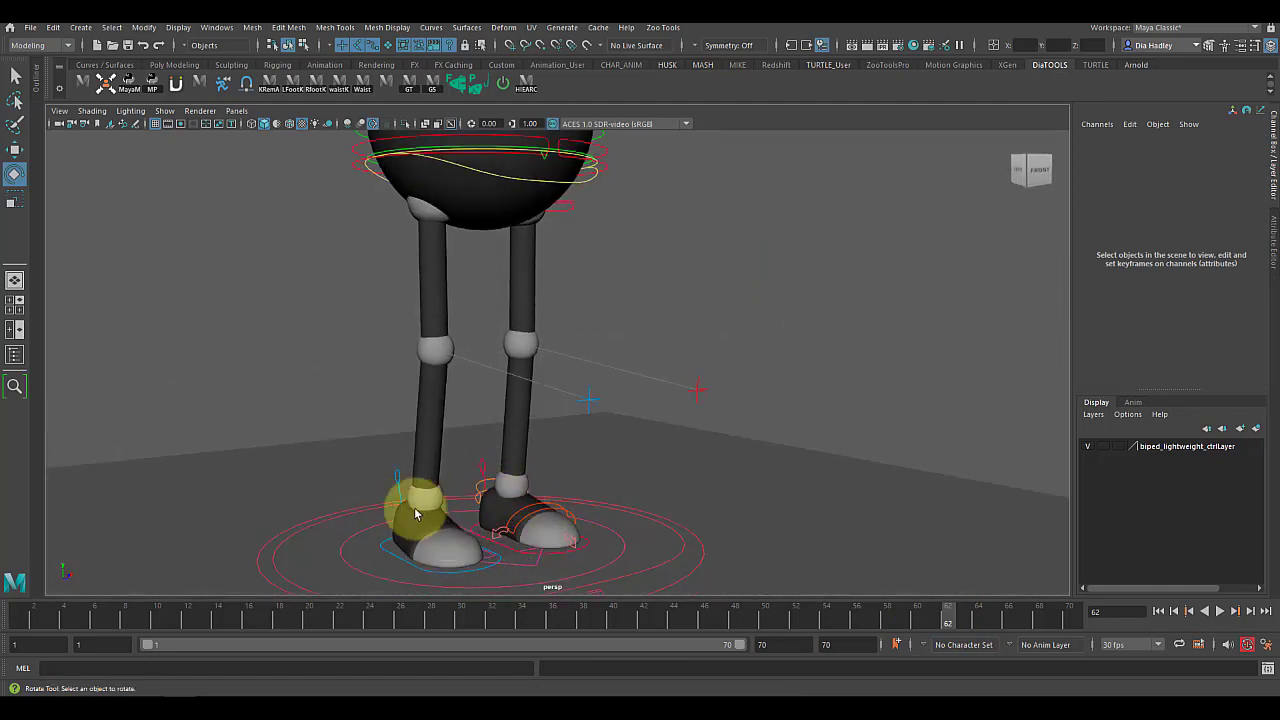
pyautogui.moveTo(415, 472); pyautogui.dragTo(411, 492)
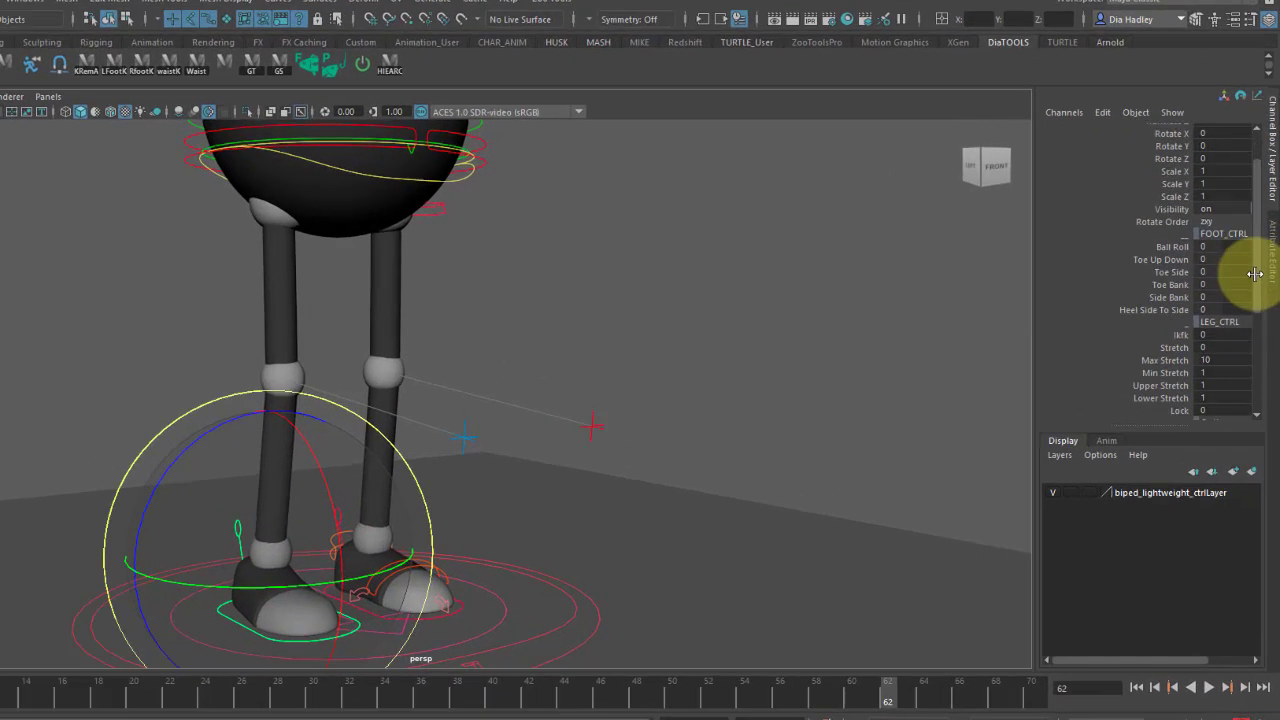
pyautogui.moveTo(1257, 245); pyautogui.dragTo(1260, 377)
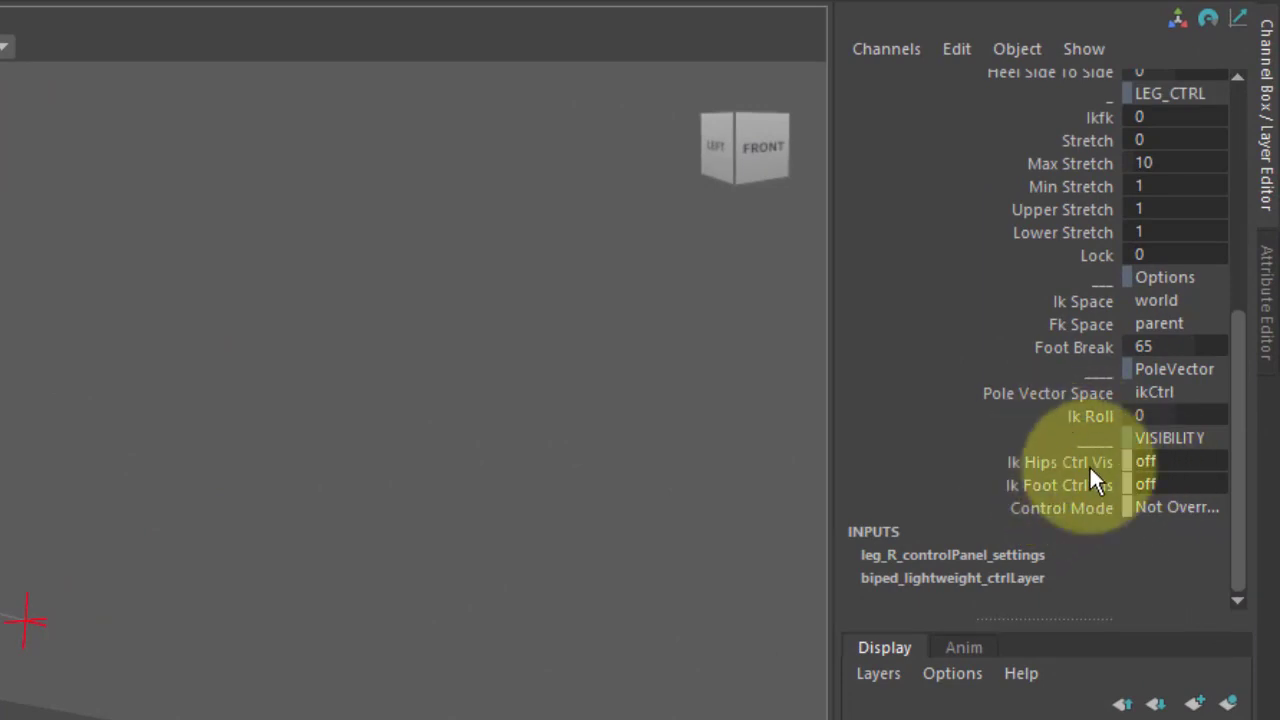
pyautogui.click(1065, 486)
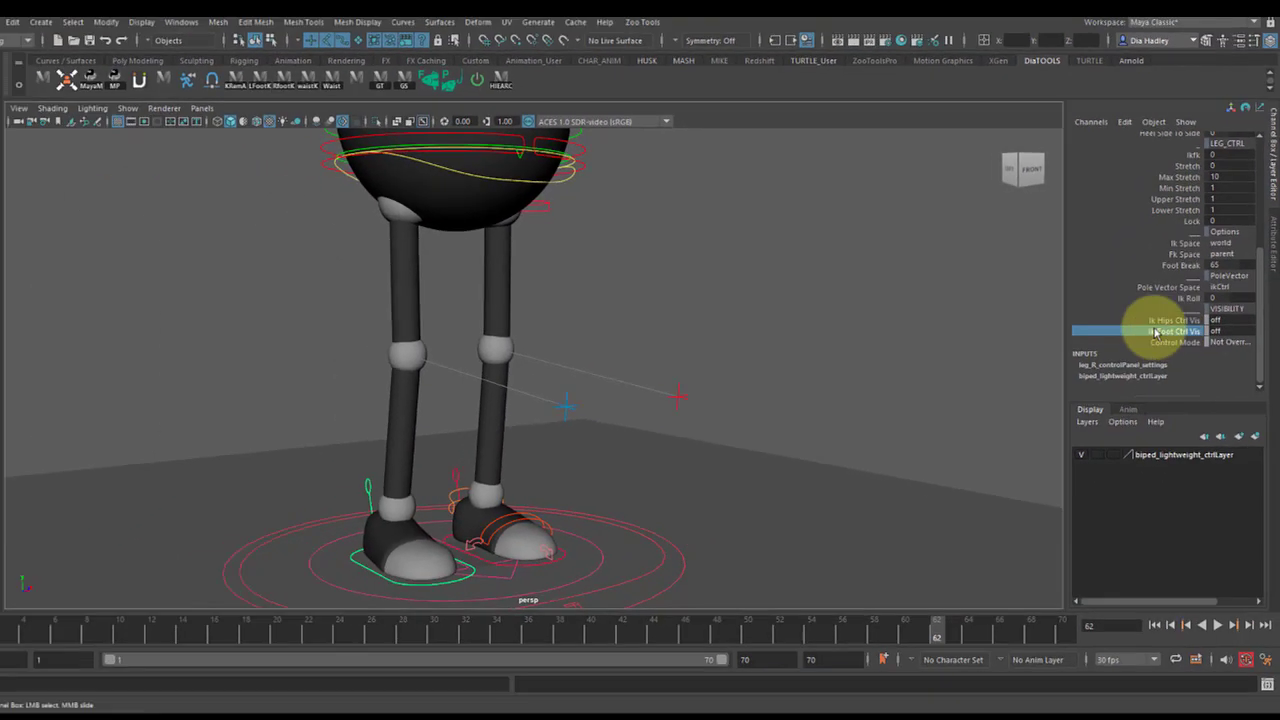
pyautogui.moveTo(1155, 331); pyautogui.dragTo(996, 335, button='middle')
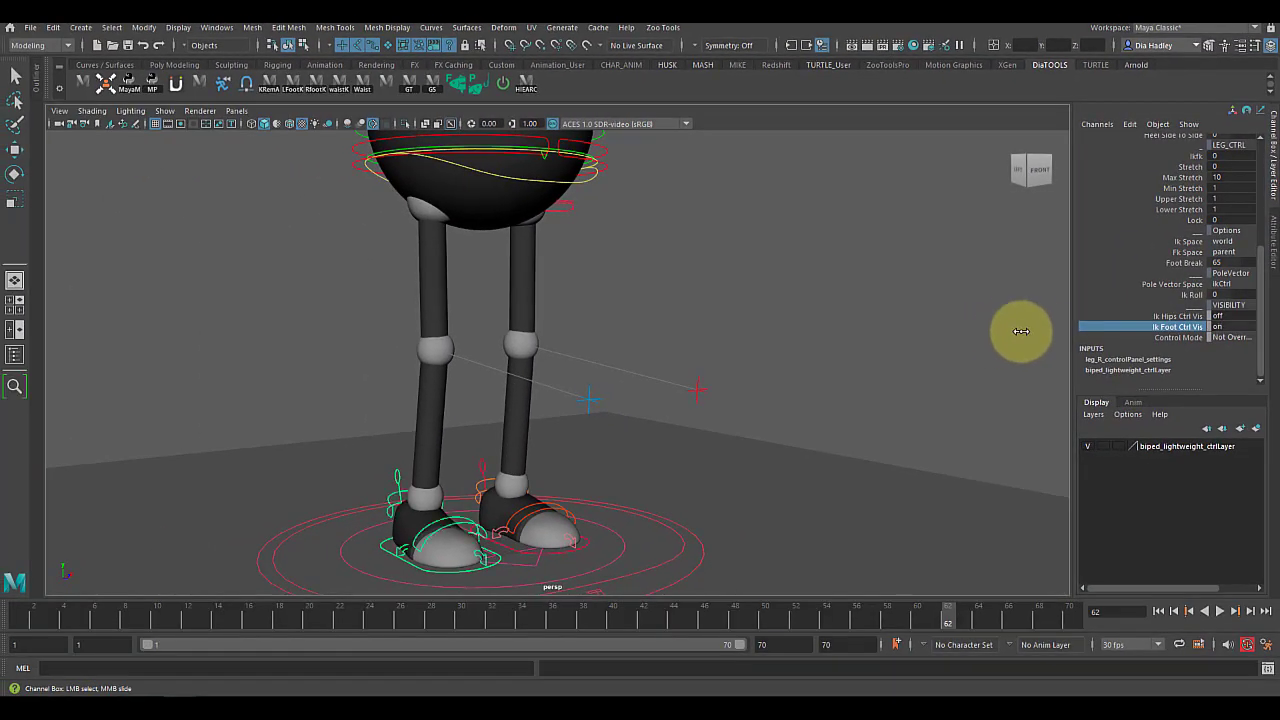
# Turn on Ik Hips Ctrl Vis for the right foot IK control.
pyautogui.keyDown('alt'); pyautogui.moveTo(450, 511); pyautogui.dragTo(506, 523); pyautogui.keyUp('alt')
pyautogui.press('e')
pyautogui.moveTo(587, 470); pyautogui.dragTo(657, 466)
pyautogui.click(586, 437)
pyautogui.keyDown('alt'); pyautogui.moveTo(586, 437); pyautogui.dragTo(567, 445); pyautogui.keyUp('alt')
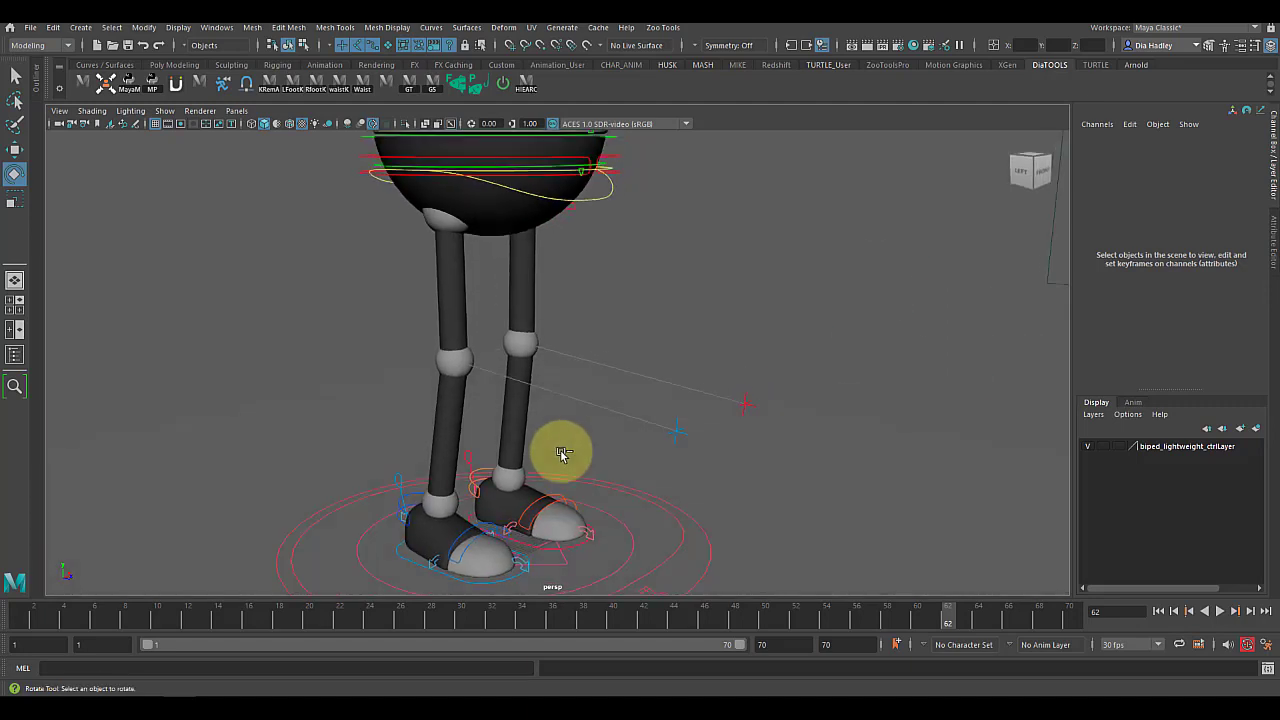
pyautogui.click(403, 485)
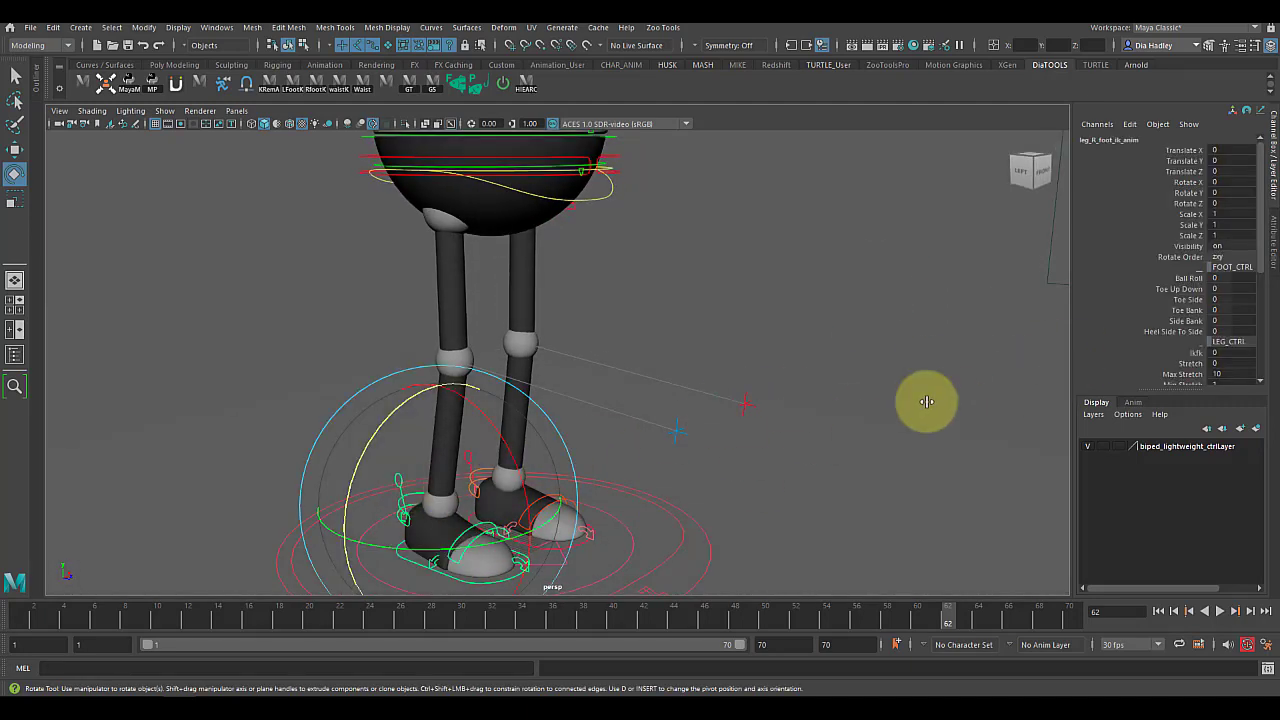
pyautogui.moveTo(1262, 268); pyautogui.dragTo(1250, 362)
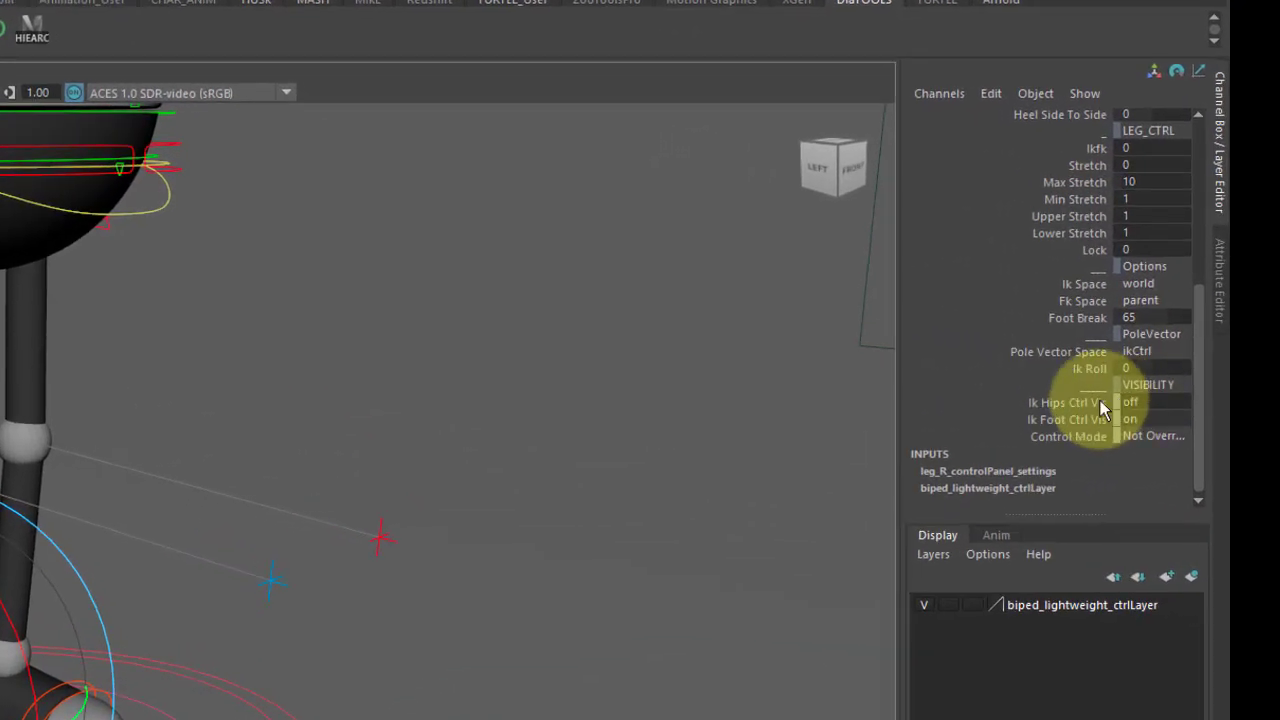
pyautogui.click(1178, 318)
pyautogui.moveTo(910, 343); pyautogui.dragTo(973, 327, button='middle')
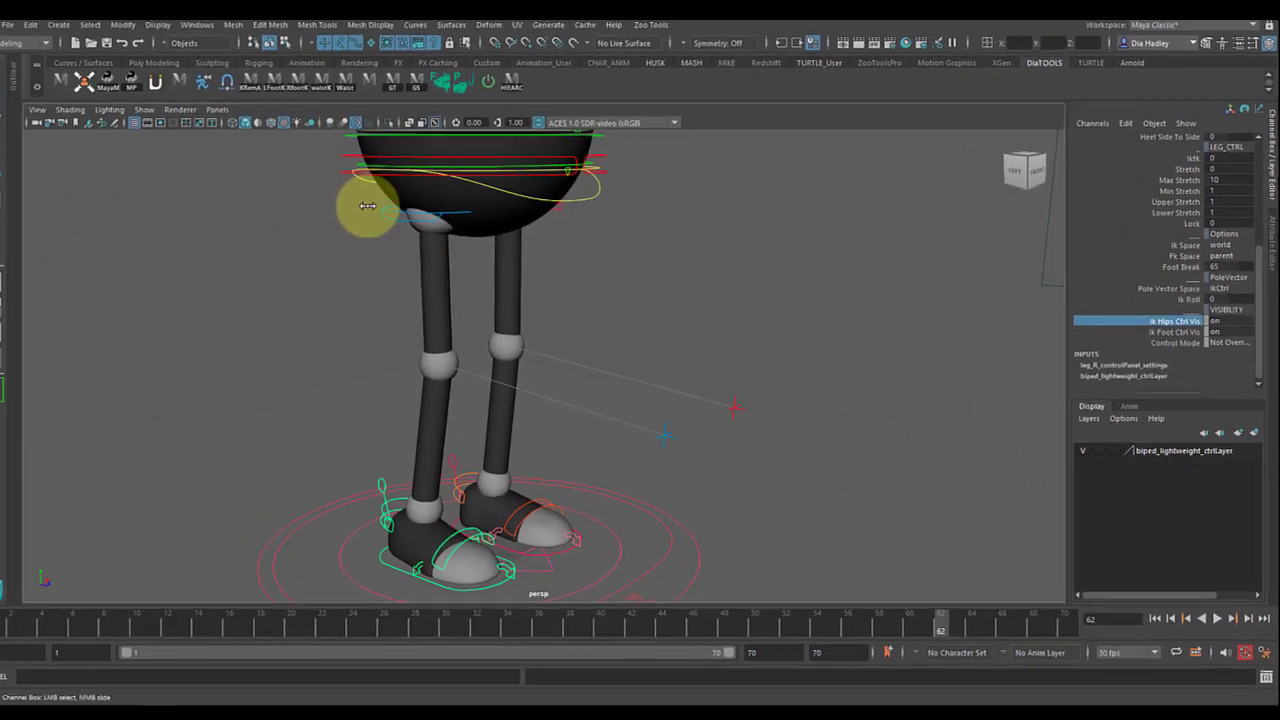
# Try moving the right leg's hip control, and undo the move.
pyautogui.click(398, 210)
pyautogui.keyDown('alt'); pyautogui.moveTo(510, 272); pyautogui.dragTo(485, 276); pyautogui.keyUp('alt')
pyautogui.keyDown('alt'); pyautogui.moveTo(485, 275); pyautogui.dragTo(595, 331, button='middle'); pyautogui.keyUp('alt')
pyautogui.press('w')
pyautogui.moveTo(537, 313); pyautogui.dragTo(580, 391)
pyautogui.hotkey('ctrl', 'z')
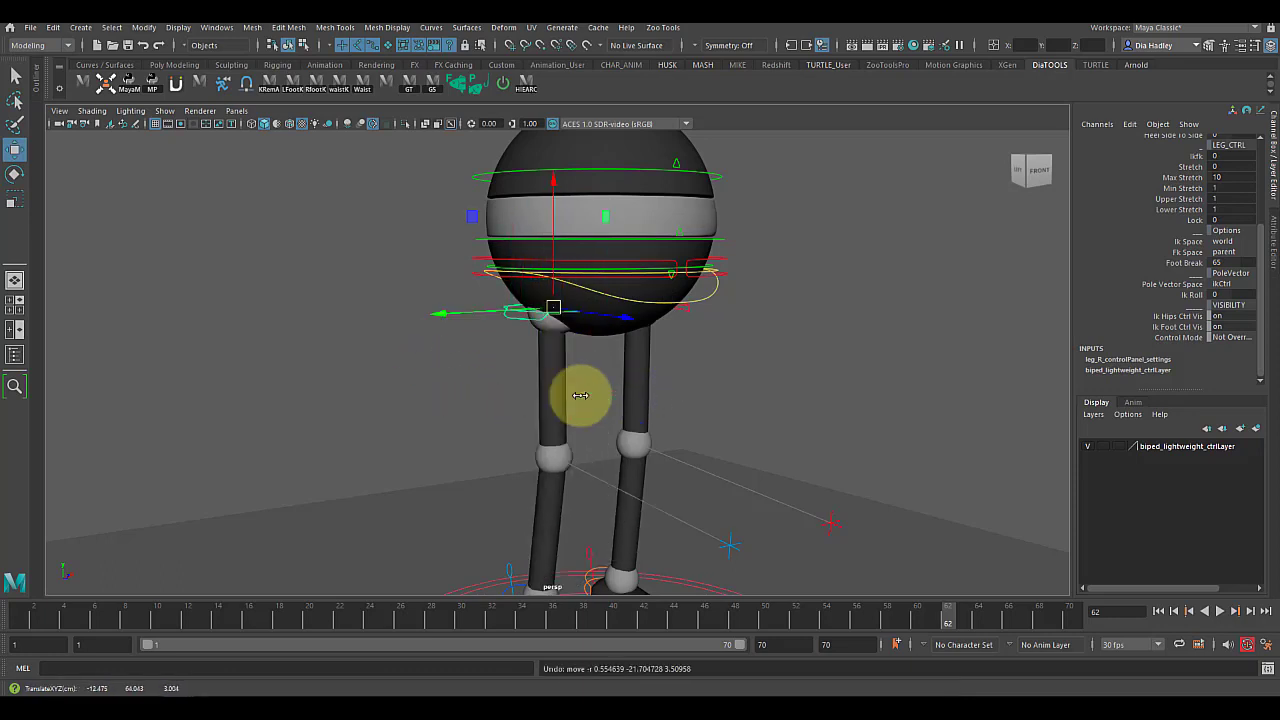
# Try adjusting the right foot IK control's Toe Up Down attribute, and undo the change.
pyautogui.keyDown('alt'); pyautogui.moveTo(766, 404); pyautogui.dragTo(652, 394); pyautogui.keyUp('alt')
pyautogui.keyDown('alt'); pyautogui.moveTo(724, 394); pyautogui.dragTo(673, 406, button='right'); pyautogui.keyUp('alt')
pyautogui.keyDown('alt'); pyautogui.moveTo(716, 468); pyautogui.dragTo(651, 488, button='right'); pyautogui.keyUp('alt')
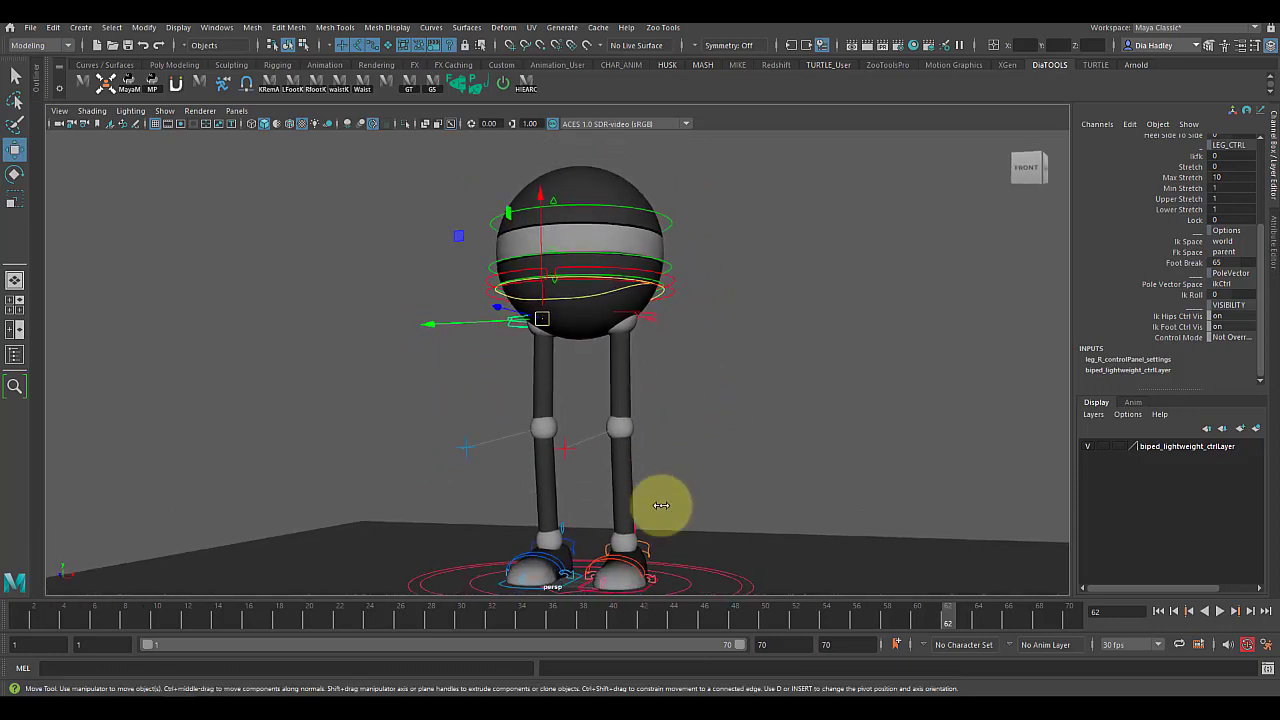
pyautogui.keyDown('alt'); pyautogui.moveTo(684, 534); pyautogui.dragTo(695, 456, button='middle'); pyautogui.keyUp('alt')
pyautogui.keyDown('alt'); pyautogui.moveTo(695, 456); pyautogui.dragTo(703, 453); pyautogui.keyUp('alt')
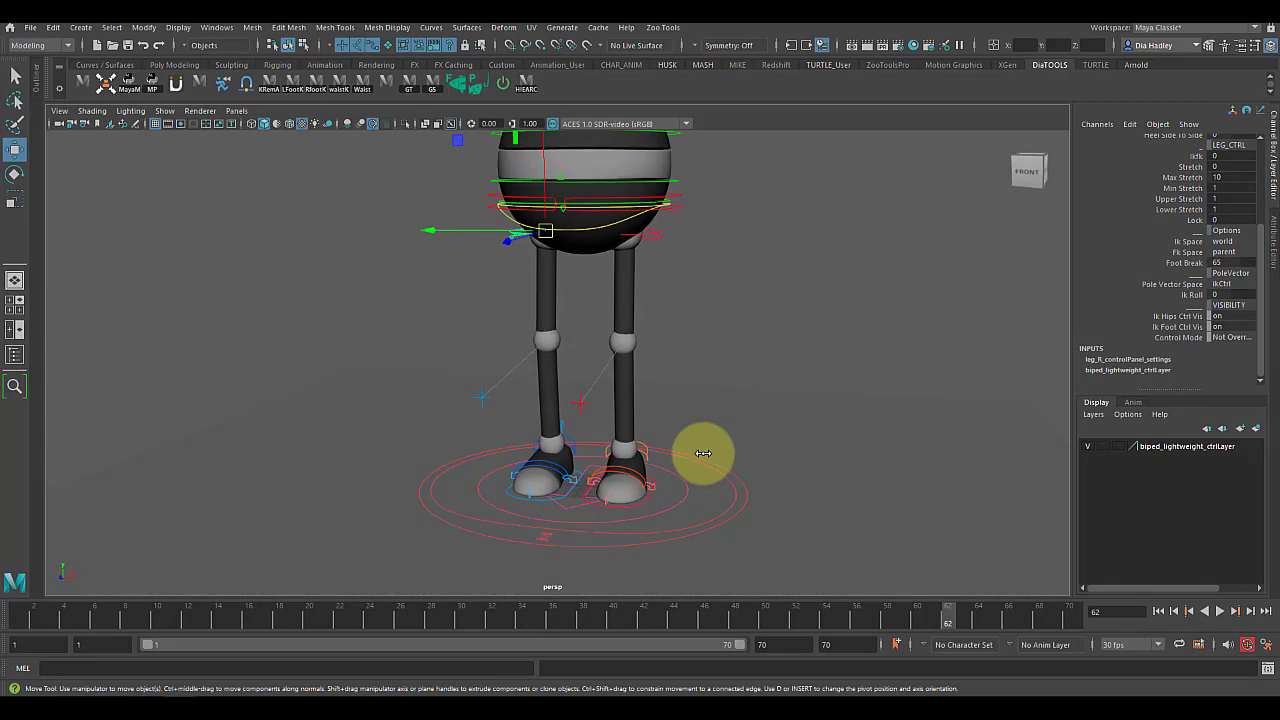
pyautogui.keyDown('alt'); pyautogui.moveTo(702, 394); pyautogui.dragTo(780, 429); pyautogui.keyUp('alt')
pyautogui.keyDown('alt'); pyautogui.moveTo(666, 457); pyautogui.dragTo(552, 486); pyautogui.keyUp('alt')
pyautogui.click(531, 477)
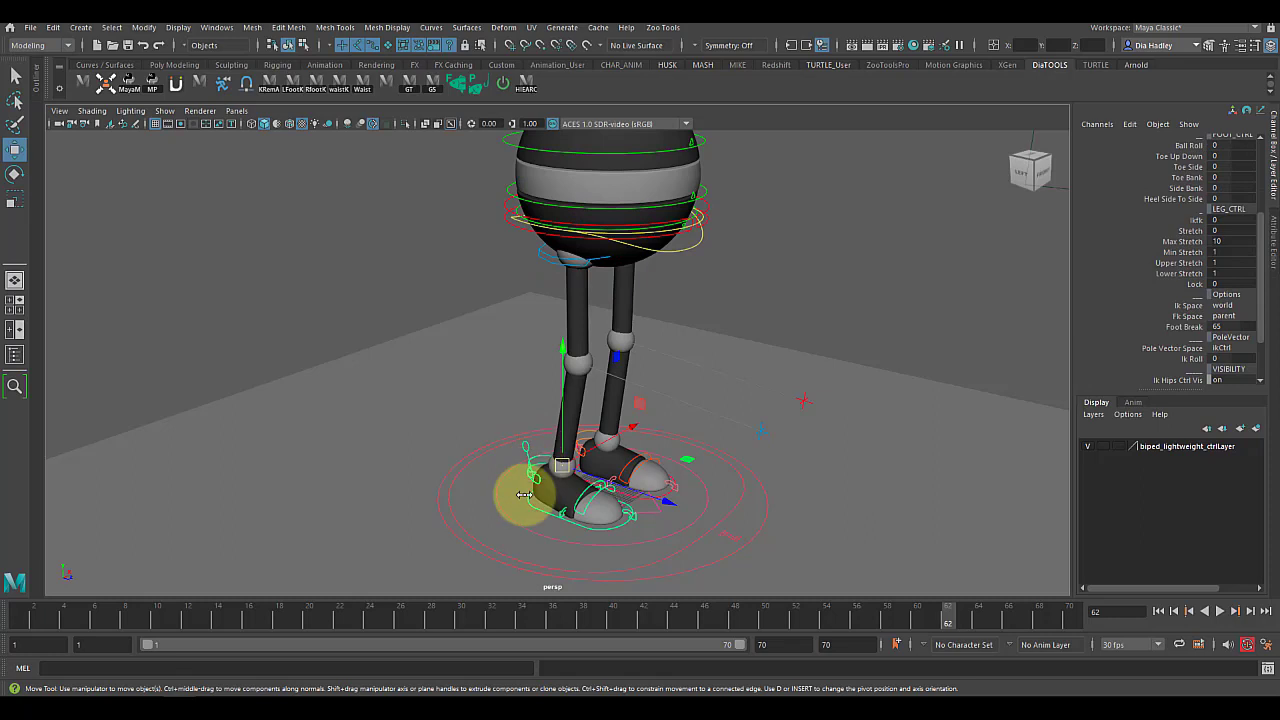
pyautogui.moveTo(1262, 252); pyautogui.dragTo(1257, 186)
pyautogui.click(1188, 263)
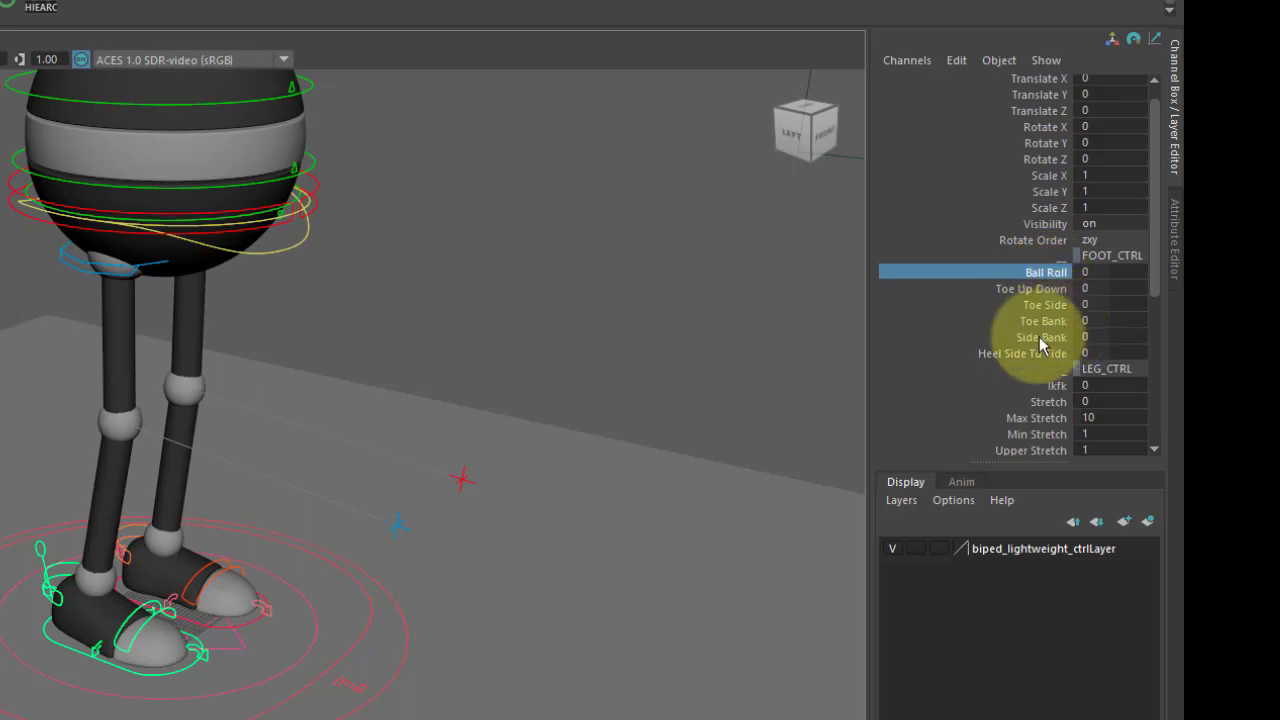
pyautogui.click(1025, 288)
pyautogui.moveTo(713, 353); pyautogui.dragTo(797, 303, button='middle')
pyautogui.hotkey('ctrl', 'z')
# Try adjusting the right foot's Toe Side, Toe Bank and Side Bank attributes, undoing the changes.
pyautogui.click(1046, 305)
pyautogui.moveTo(732, 348); pyautogui.dragTo(722, 336, button='middle')
pyautogui.hotkey('ctrl', 'z')
pyautogui.click(1040, 321)
pyautogui.moveTo(640, 371); pyautogui.dragTo(880, 331, button='middle')
pyautogui.hotkey('ctrl', 'z')
pyautogui.click(890, 337)
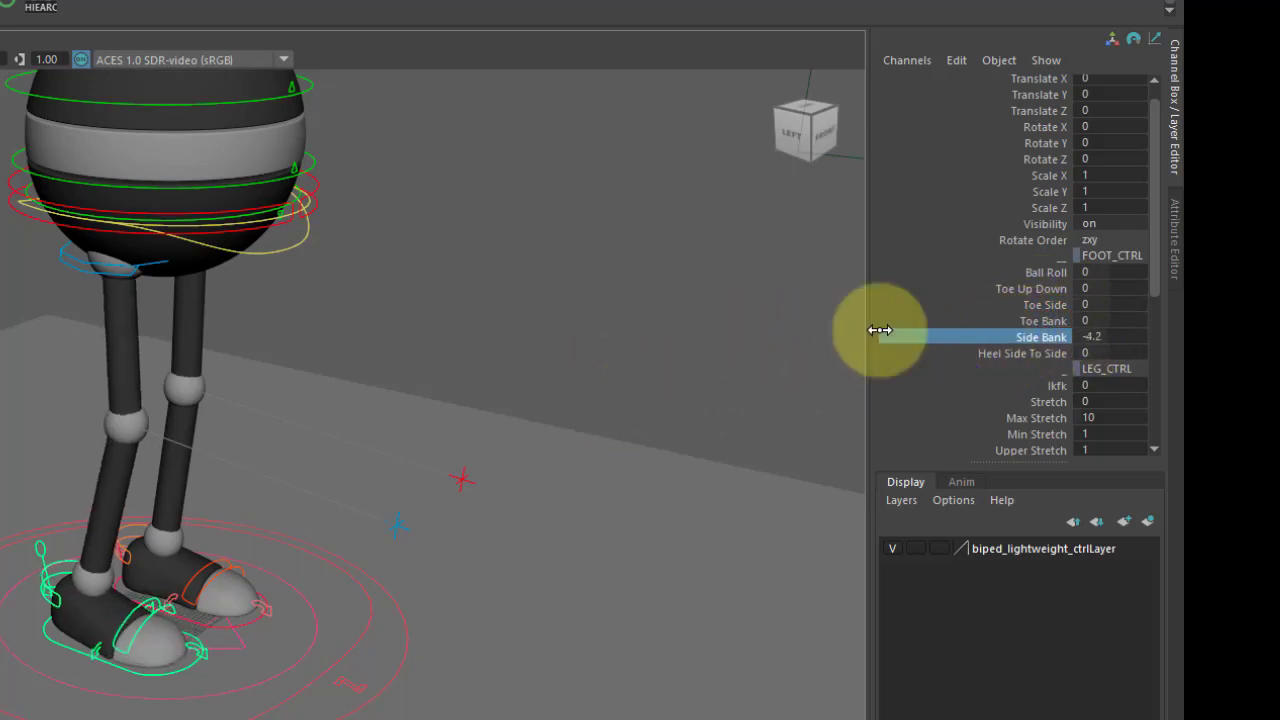
# Try adjusting the right foot's Ball Roll attribute, and undo the change.
pyautogui.click(1046, 272)
pyautogui.moveTo(690, 330); pyautogui.dragTo(543, 440, button='middle')
pyautogui.keyDown('alt'); pyautogui.moveTo(522, 484); pyautogui.dragTo(351, 619); pyautogui.keyUp('alt')
pyautogui.hotkey('ctrl', 'z')
# Select the outer god node control on the floor and examine its Display Offset and Display Root Motion attributes.
pyautogui.click(365, 617)
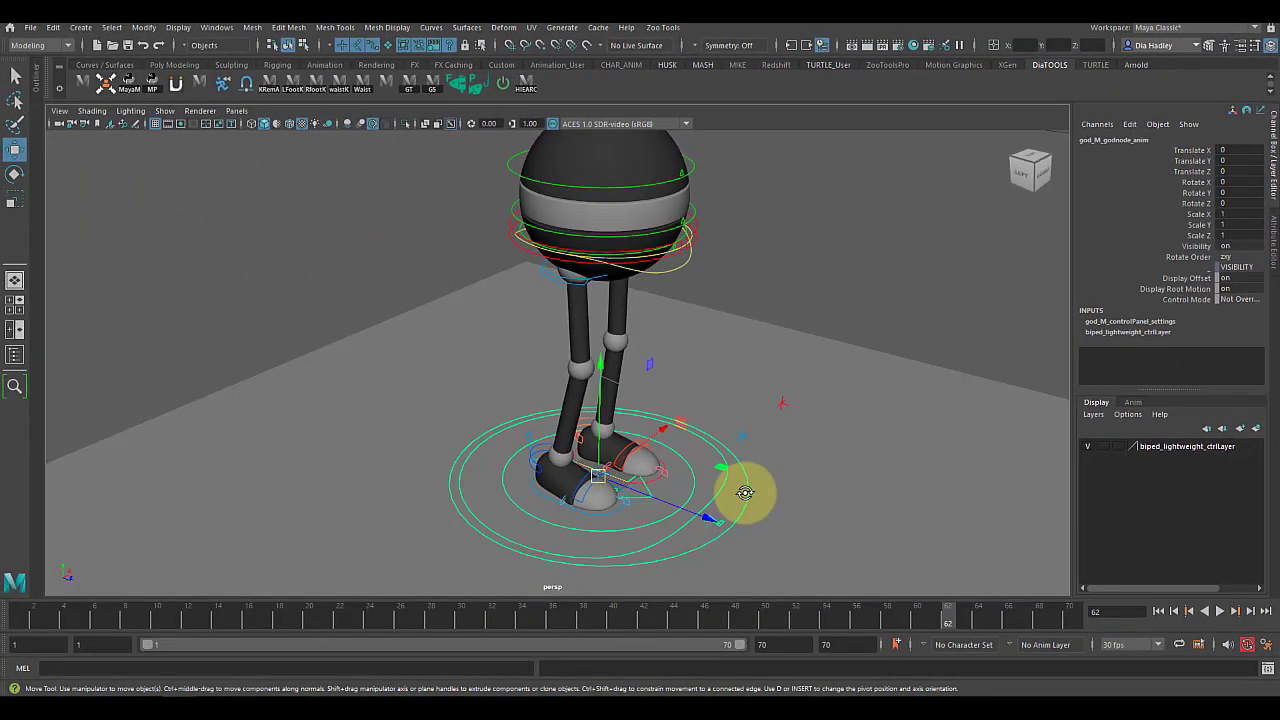
pyautogui.keyDown('alt'); pyautogui.moveTo(759, 507); pyautogui.dragTo(753, 453); pyautogui.keyUp('alt')
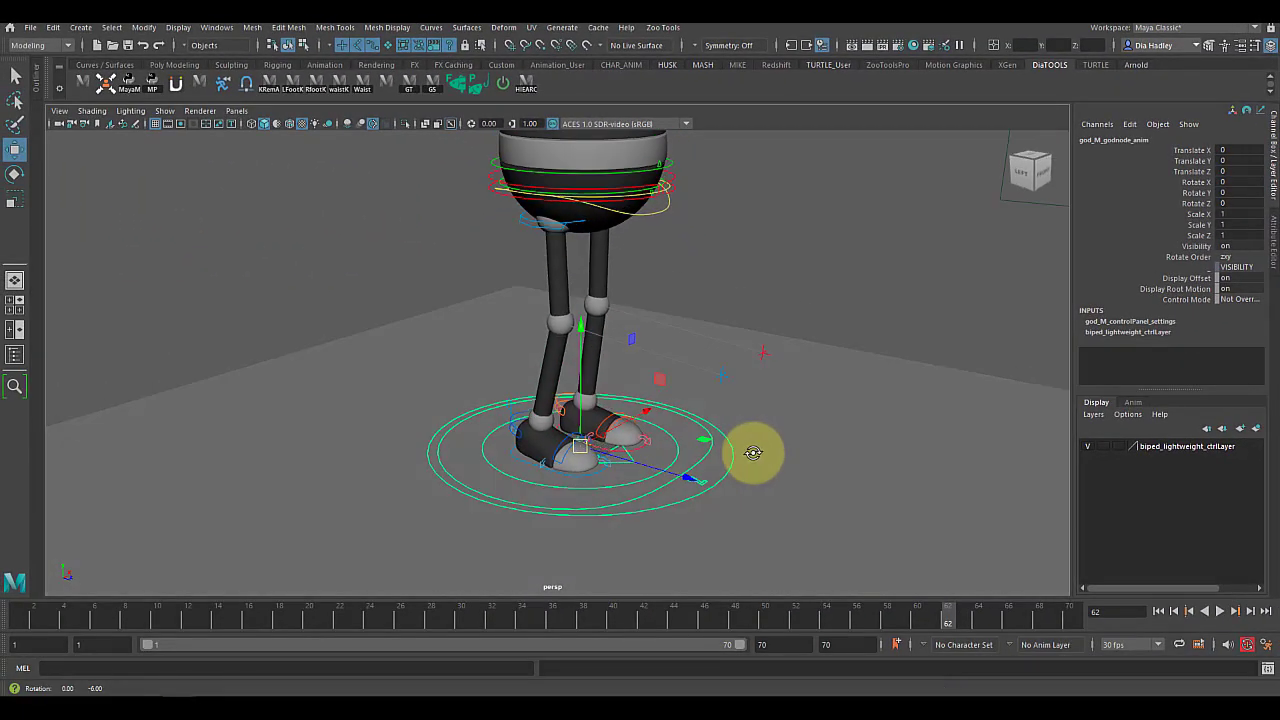
pyautogui.keyDown('alt'); pyautogui.moveTo(650, 446); pyautogui.dragTo(775, 478); pyautogui.keyUp('alt')
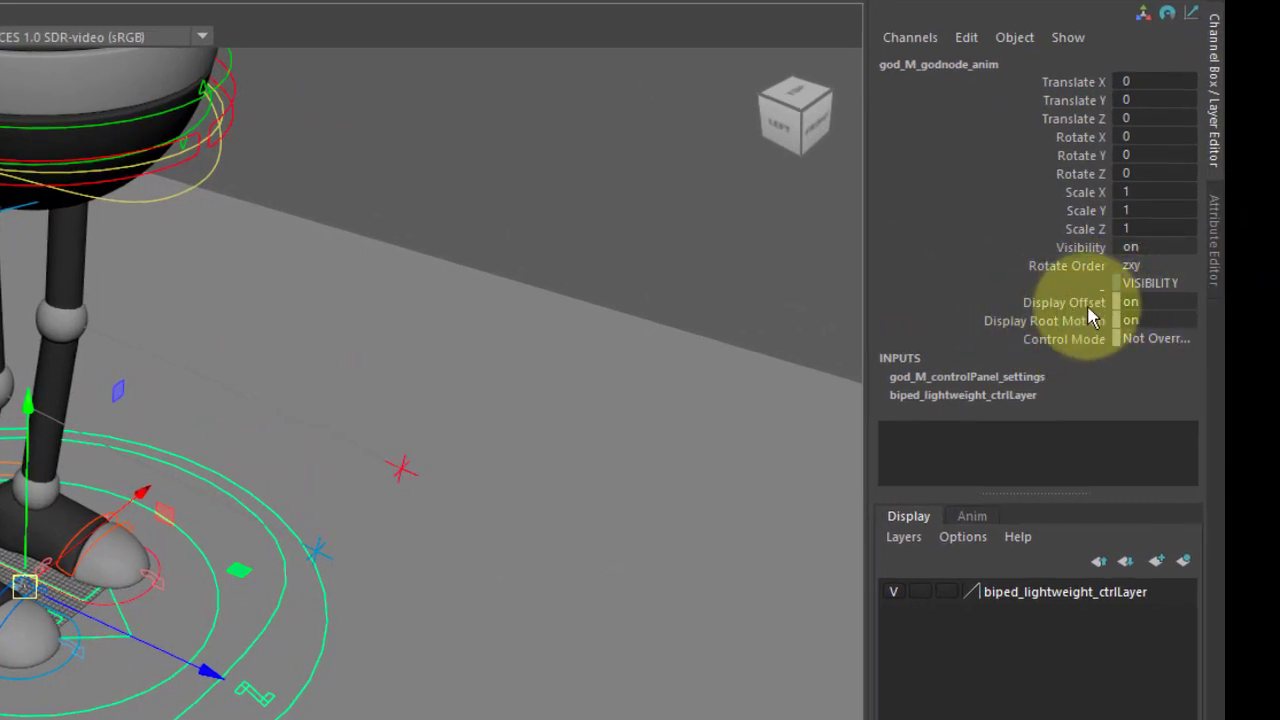
# Try moving the outer god node control and the inner offset control, and undo the moves.
pyautogui.click(332, 497)
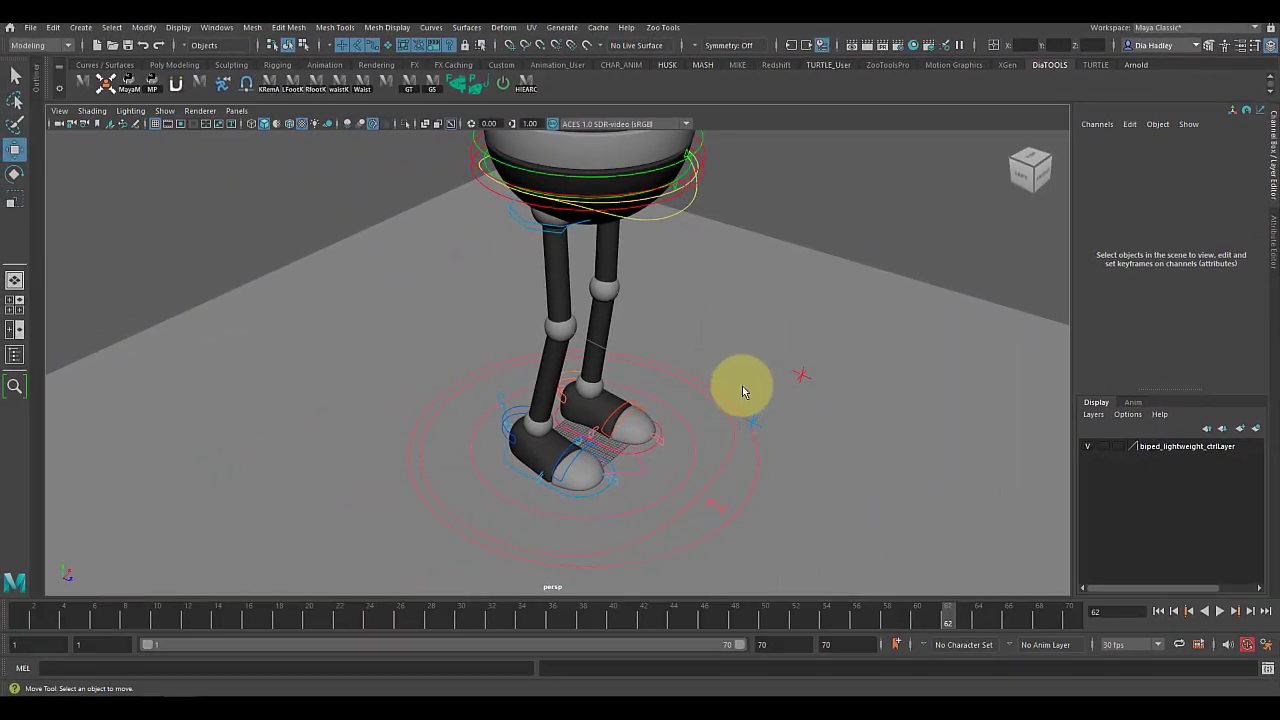
pyautogui.click(749, 400)
pyautogui.moveTo(657, 400); pyautogui.dragTo(688, 410)
pyautogui.hotkey('ctrl', 'z')
pyautogui.click(818, 440)
pyautogui.click(693, 456)
pyautogui.hotkey('ctrl', 'z')
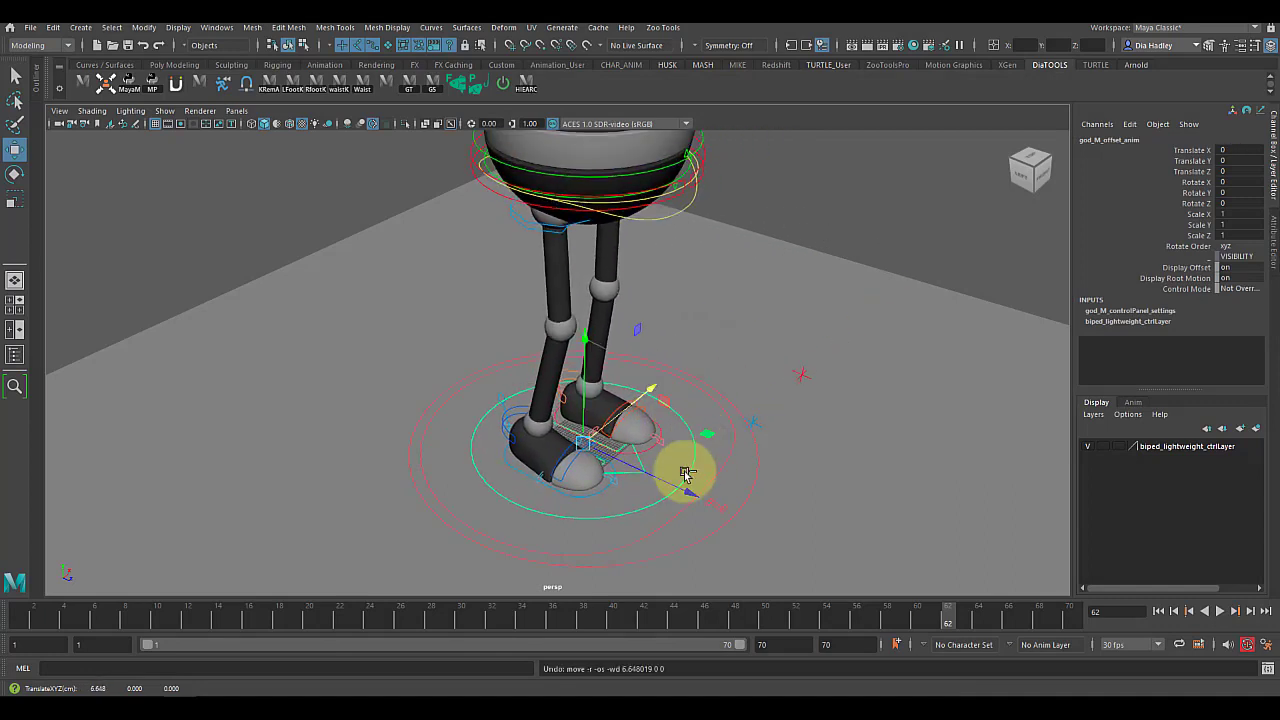
# Try moving the arrow-shaped root motion control between the feet, and undo the move.
pyautogui.click(640, 465)
pyautogui.click(648, 472)
pyautogui.moveTo(651, 469); pyautogui.dragTo(686, 389)
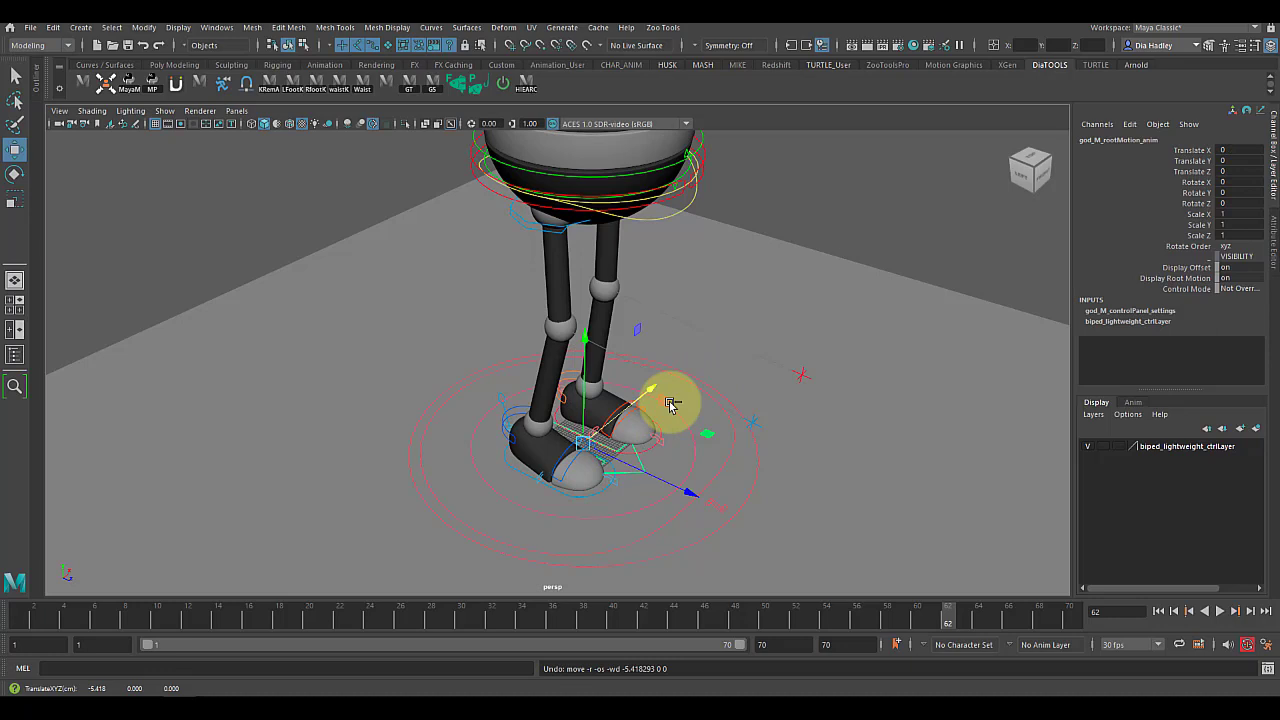
pyautogui.keyDown('alt'); pyautogui.moveTo(623, 443); pyautogui.dragTo(665, 484); pyautogui.keyUp('alt')
pyautogui.keyDown('alt'); pyautogui.moveTo(619, 456); pyautogui.dragTo(592, 514, button='middle'); pyautogui.keyUp('alt')
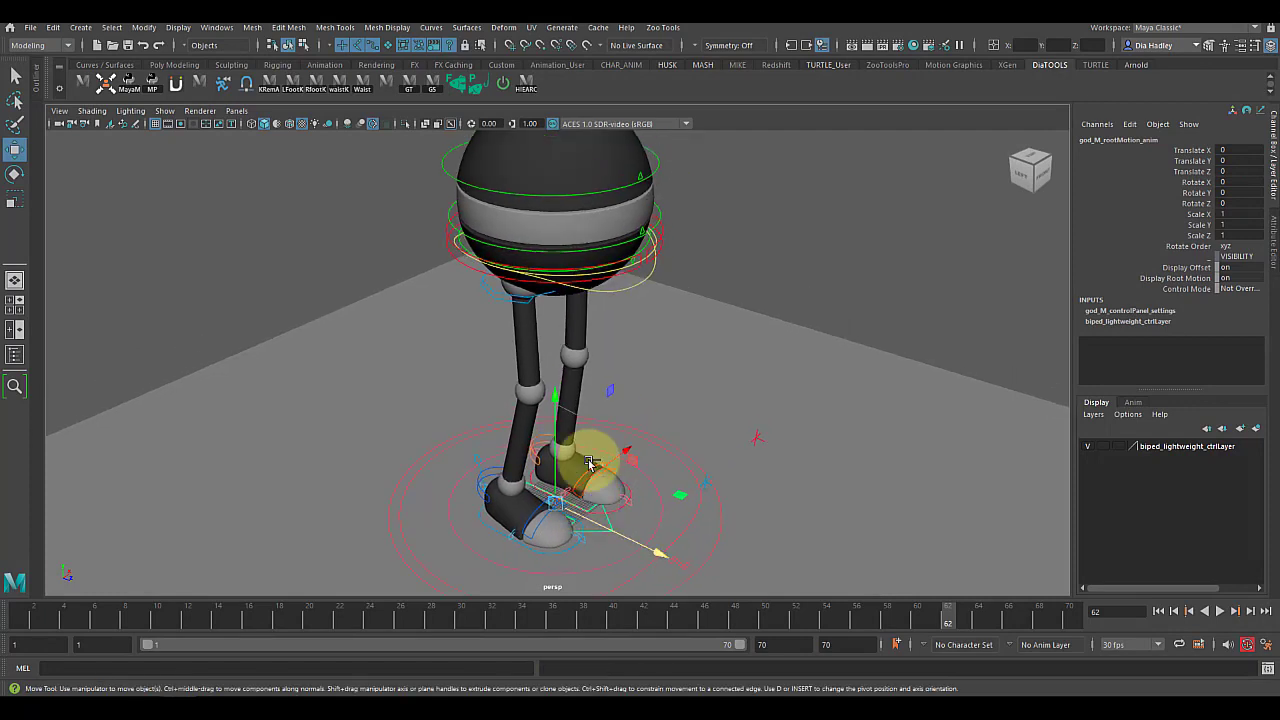
# Try moving the body's cog control about 101 units along X, away from the foot controls.
pyautogui.click(632, 285)
pyautogui.keyDown('alt'); pyautogui.moveTo(703, 360); pyautogui.dragTo(644, 365); pyautogui.keyUp('alt')
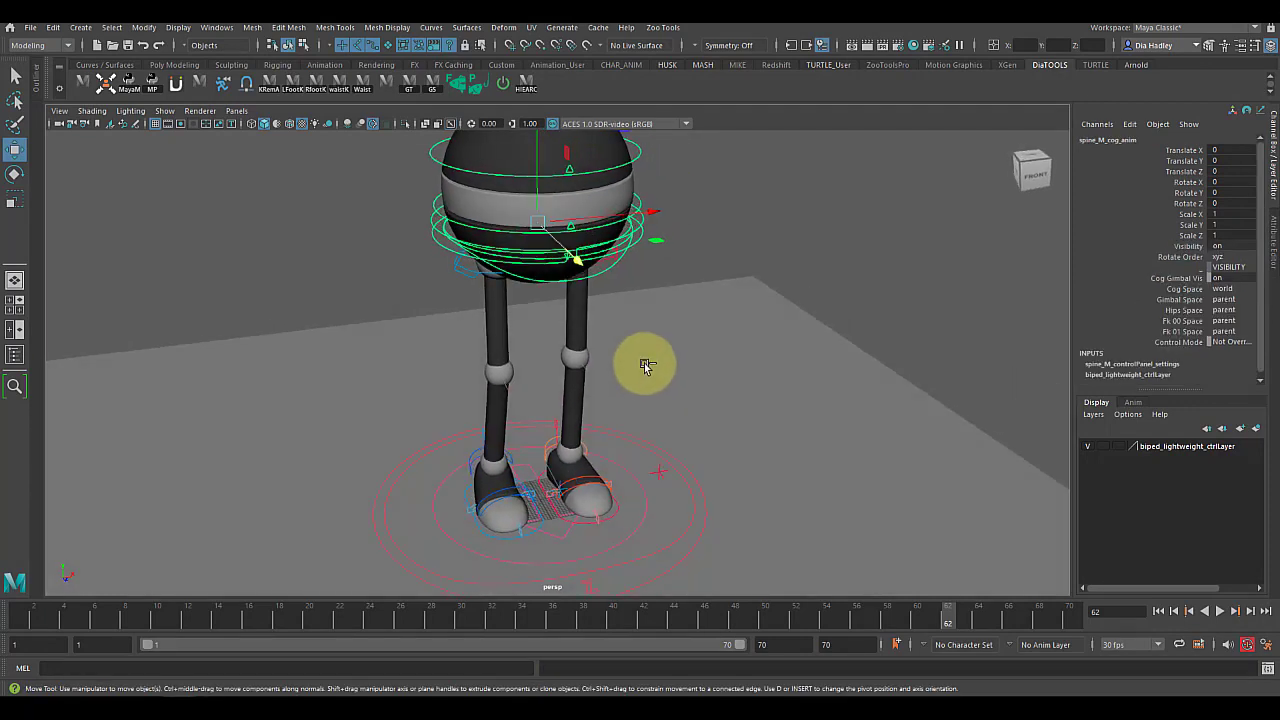
pyautogui.keyDown('alt'); pyautogui.moveTo(655, 212); pyautogui.dragTo(920, 194); pyautogui.keyUp('alt')
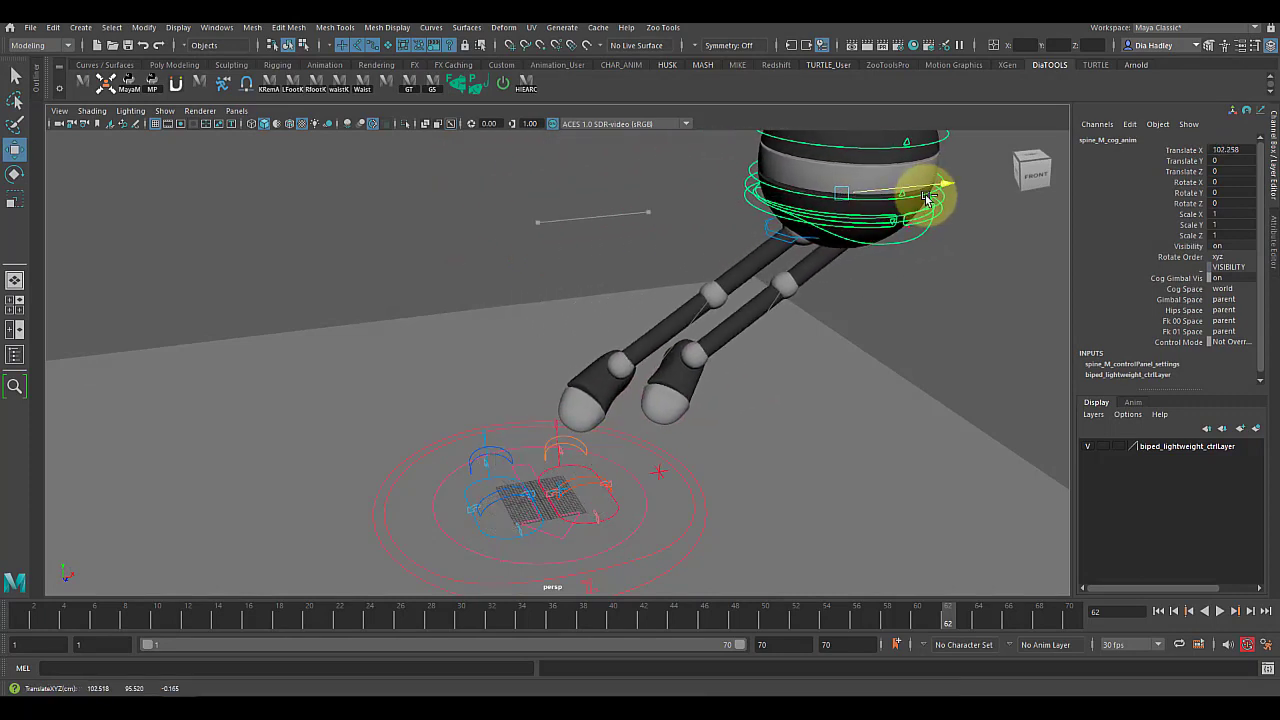
# Try moving the root motion control about 107 units along X under the displaced body, and undo both moves.
pyautogui.click(581, 520)
pyautogui.moveTo(648, 481); pyautogui.dragTo(763, 447)
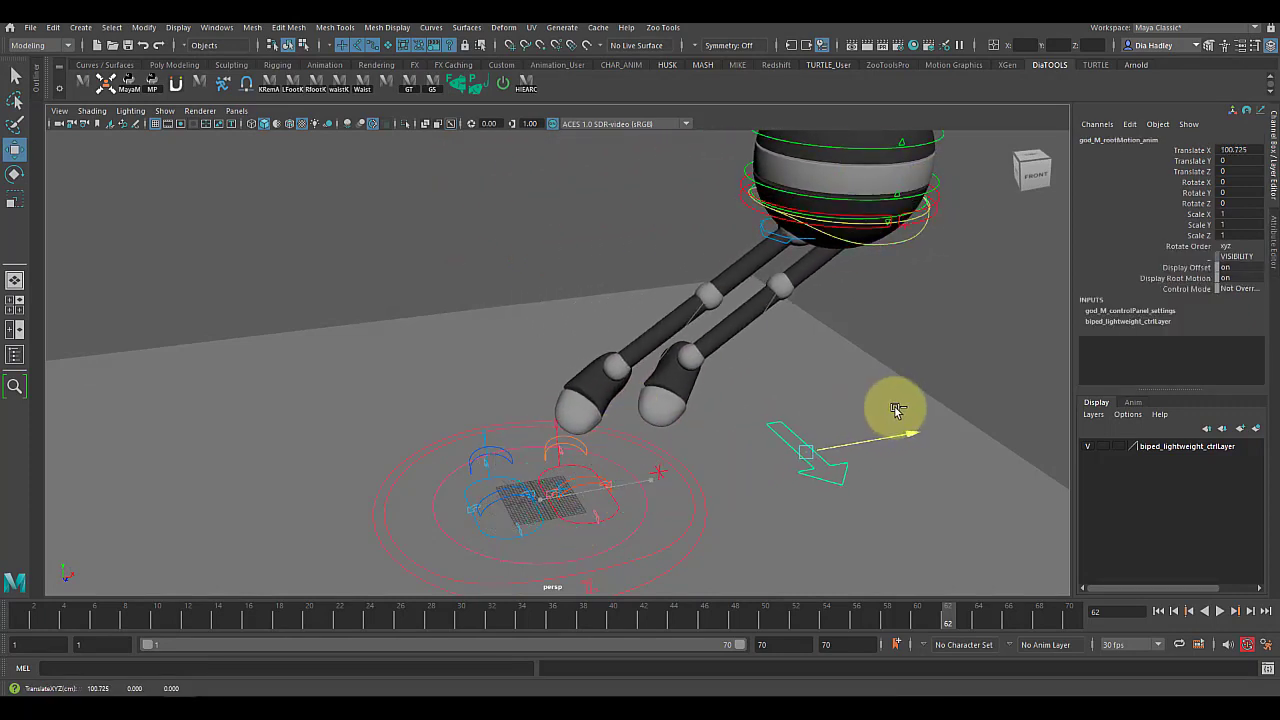
pyautogui.keyDown('alt'); pyautogui.moveTo(838, 387); pyautogui.dragTo(840, 418); pyautogui.keyUp('alt')
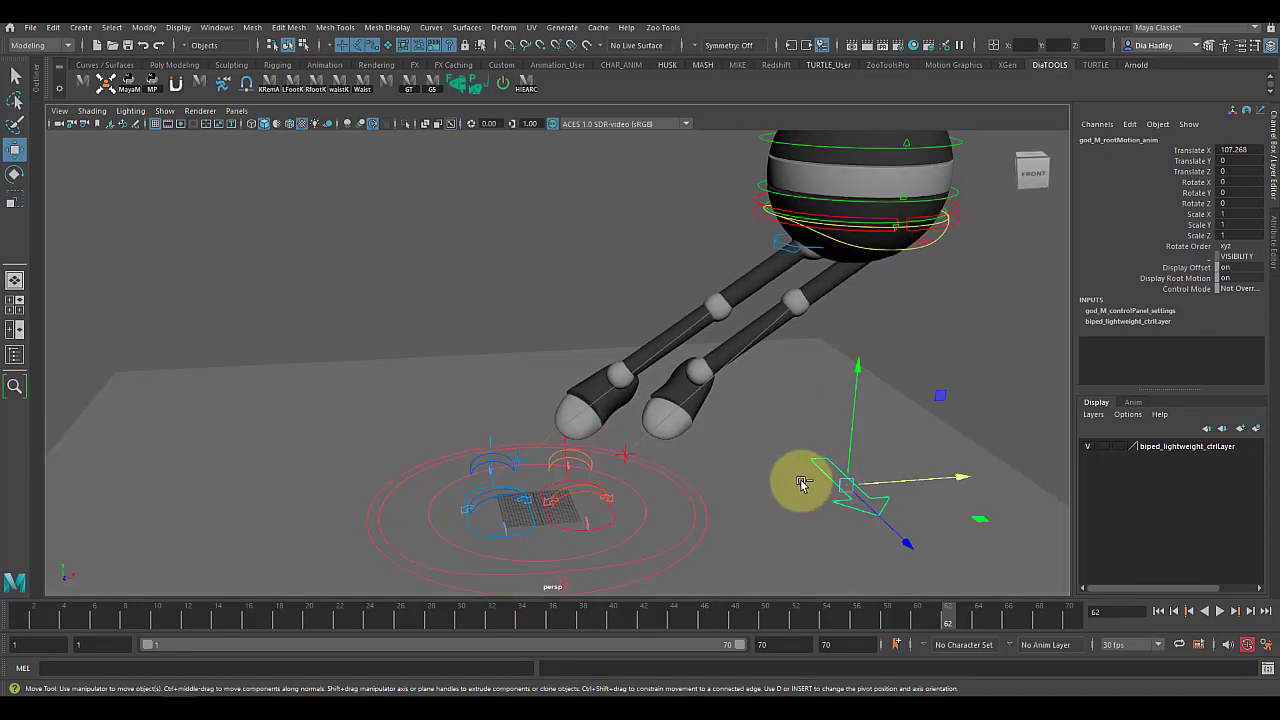
pyautogui.keyDown('alt'); pyautogui.moveTo(803, 484); pyautogui.dragTo(843, 507); pyautogui.keyUp('alt')
pyautogui.hotkey('ctrl', 'z')
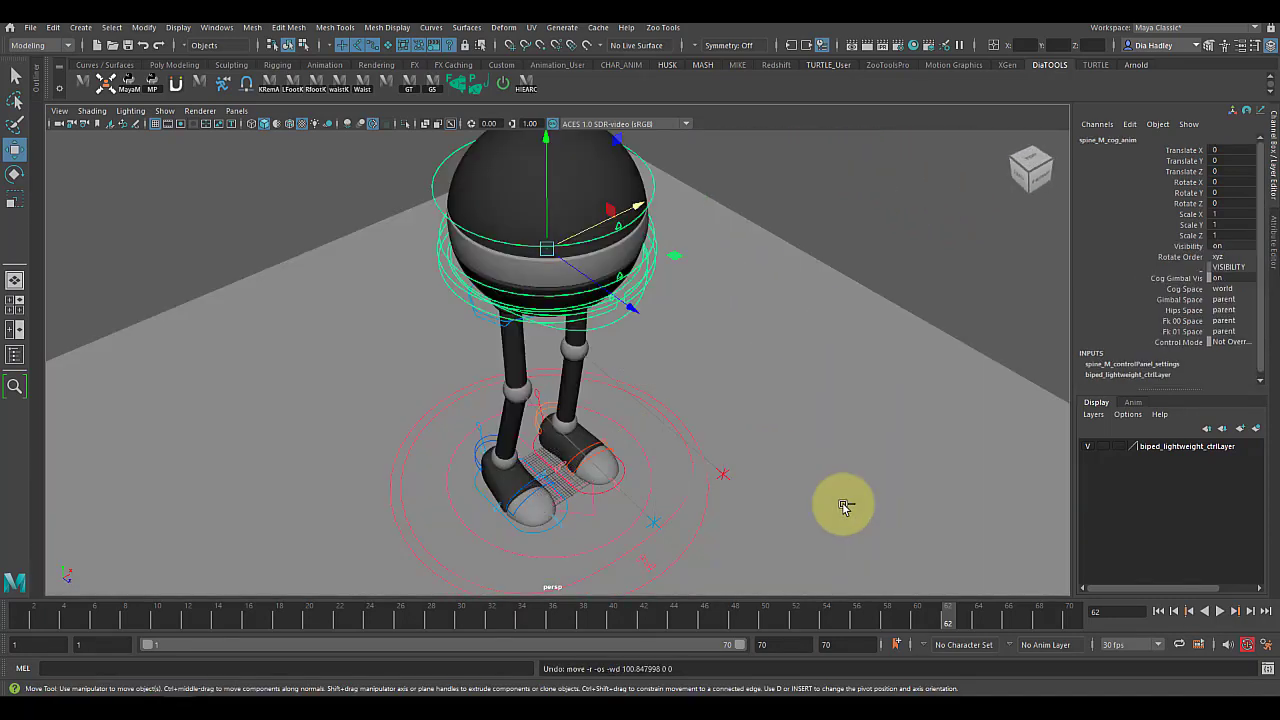
pyautogui.hotkey('ctrl', 'z')
pyautogui.keyDown('alt'); pyautogui.moveTo(768, 518); pyautogui.dragTo(662, 475); pyautogui.keyUp('alt')
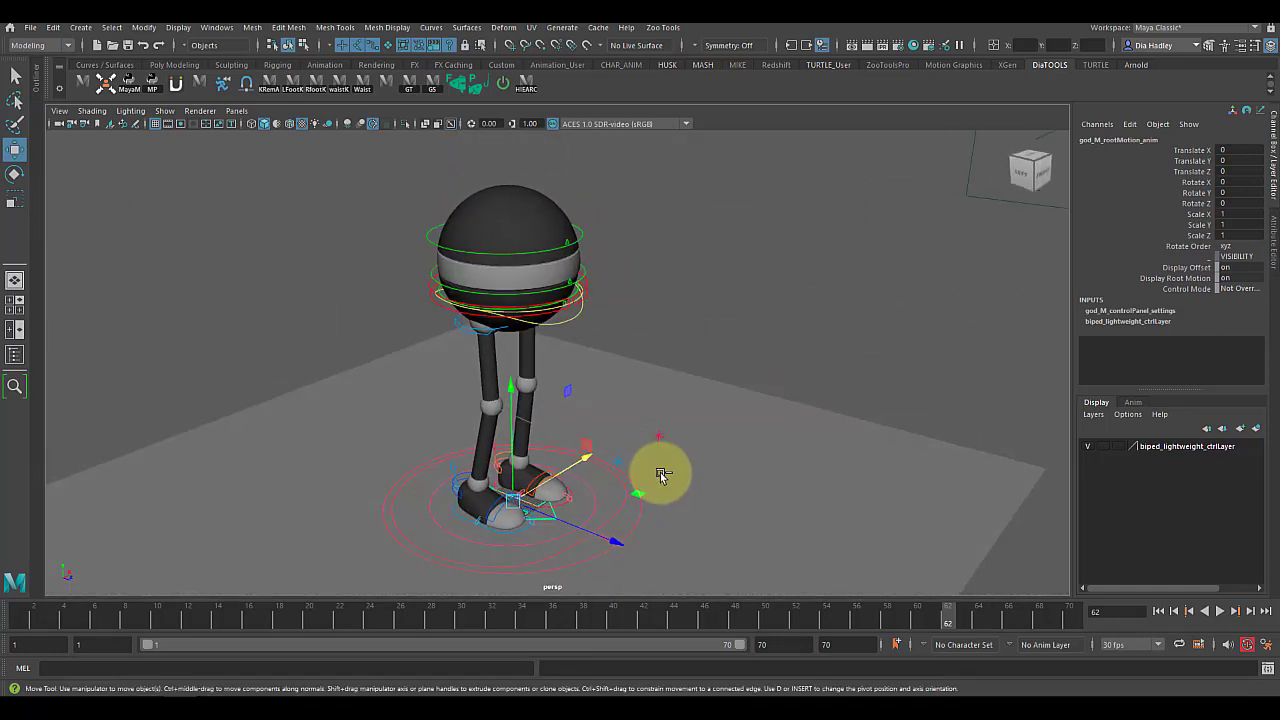
pyautogui.keyDown('alt'); pyautogui.moveTo(725, 506); pyautogui.dragTo(698, 502); pyautogui.keyUp('alt')
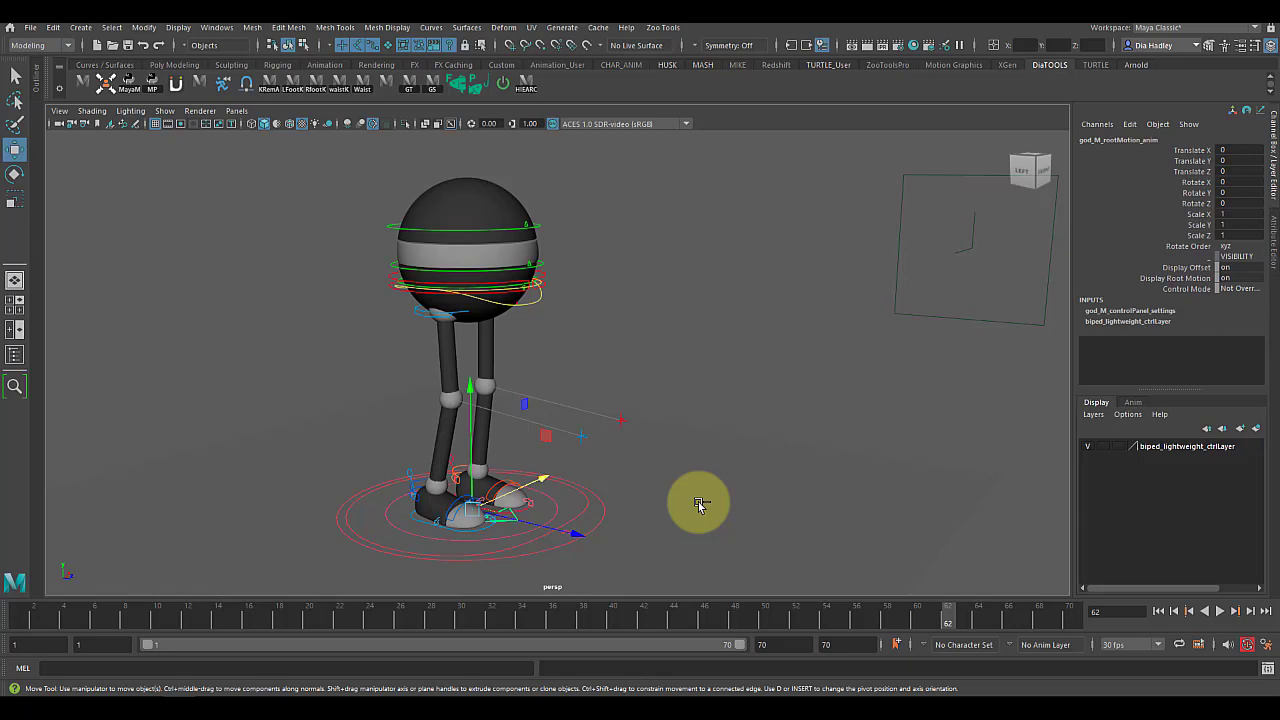
pyautogui.keyDown('alt'); pyautogui.moveTo(727, 431); pyautogui.dragTo(715, 497); pyautogui.keyUp('alt')
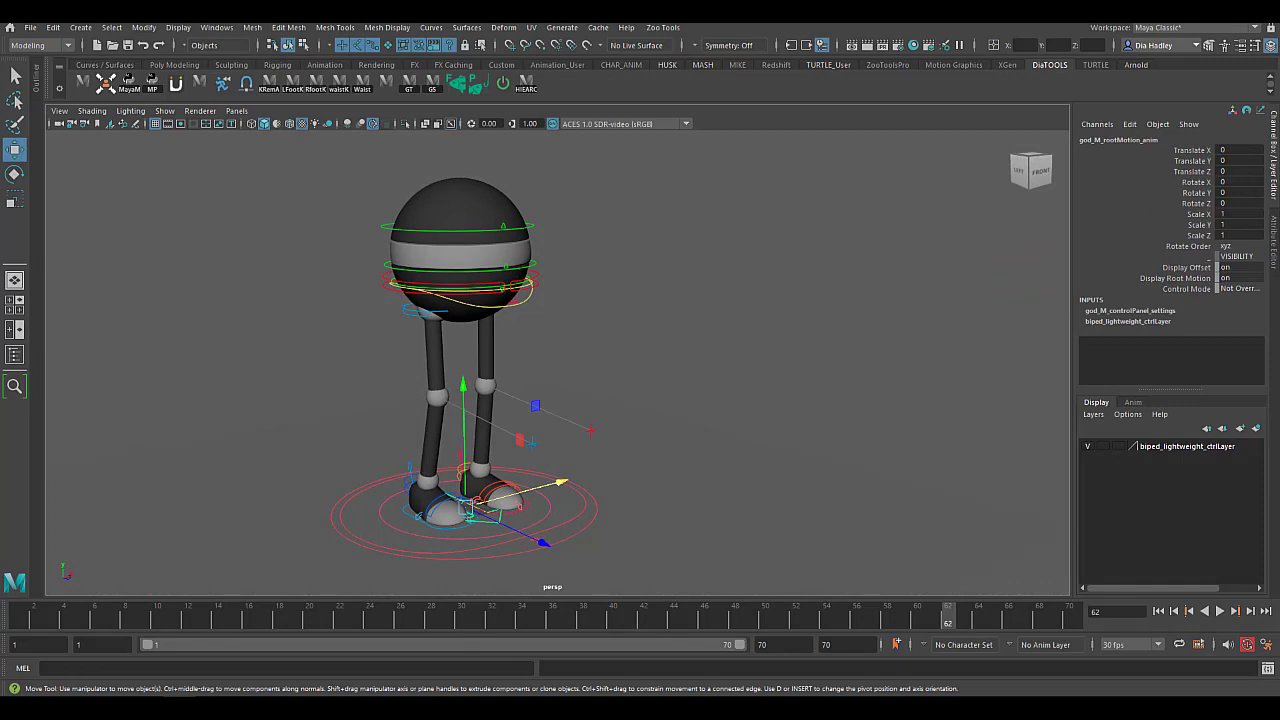